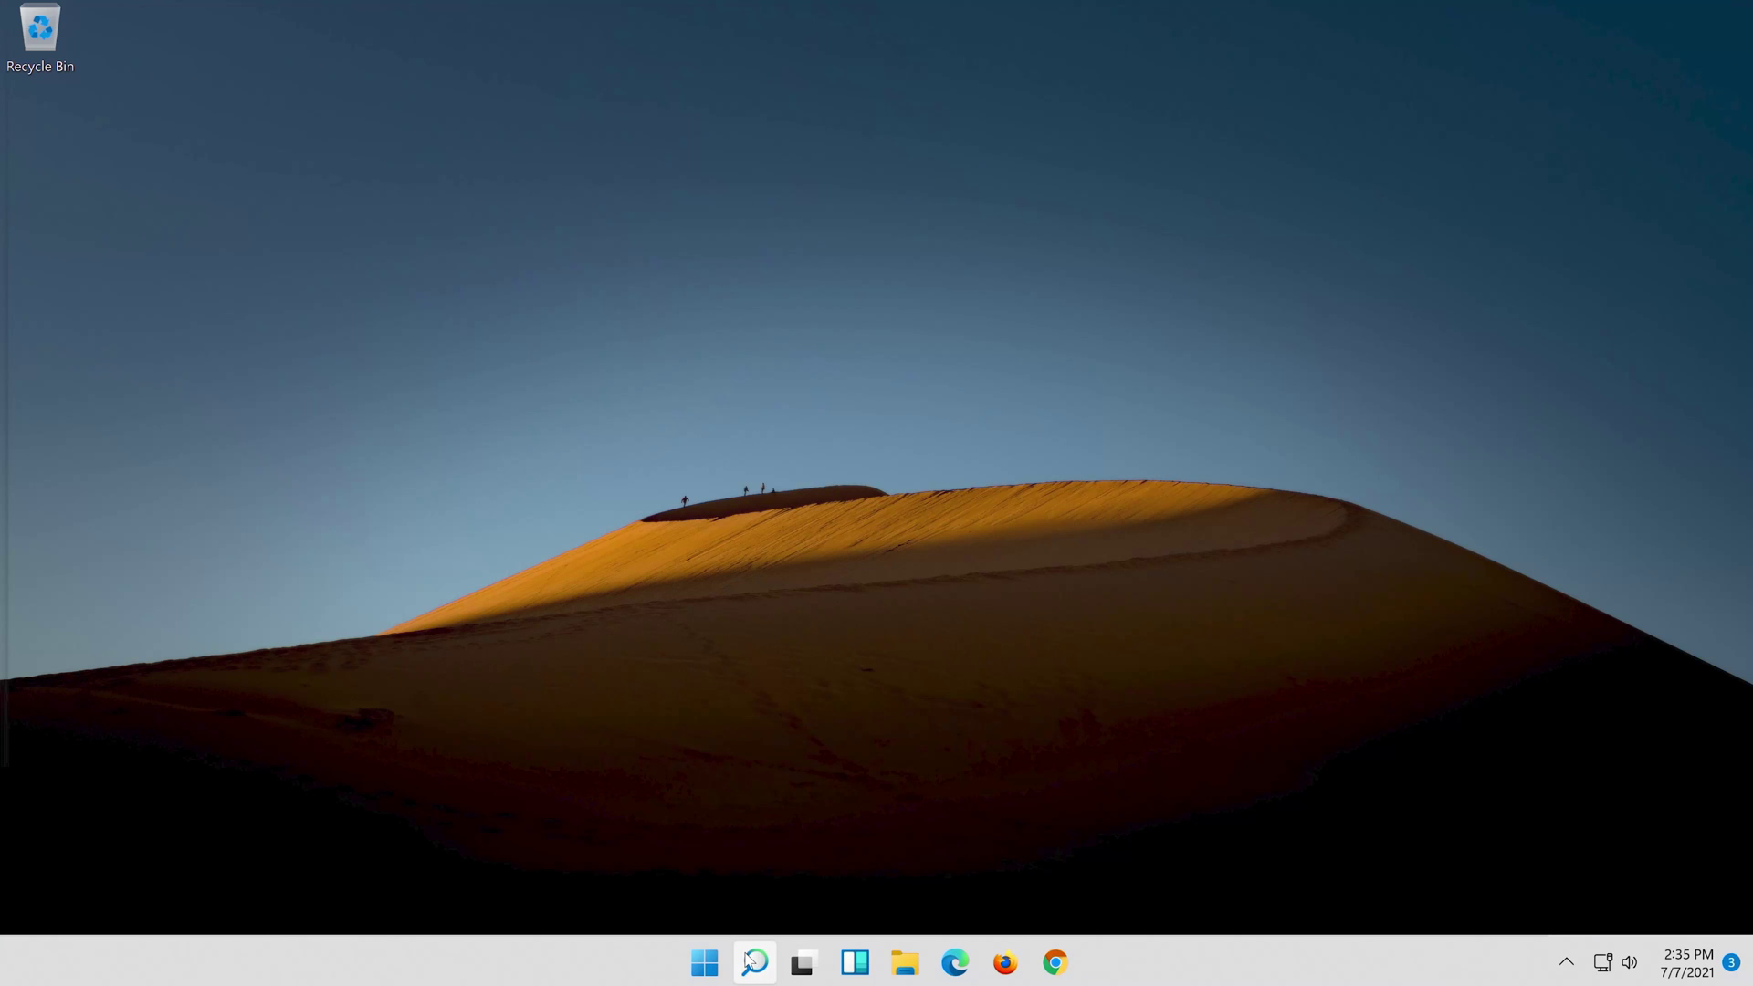
- Search the Start menu for 'control panel' and open the Control Panel best match
left_click(751, 962)
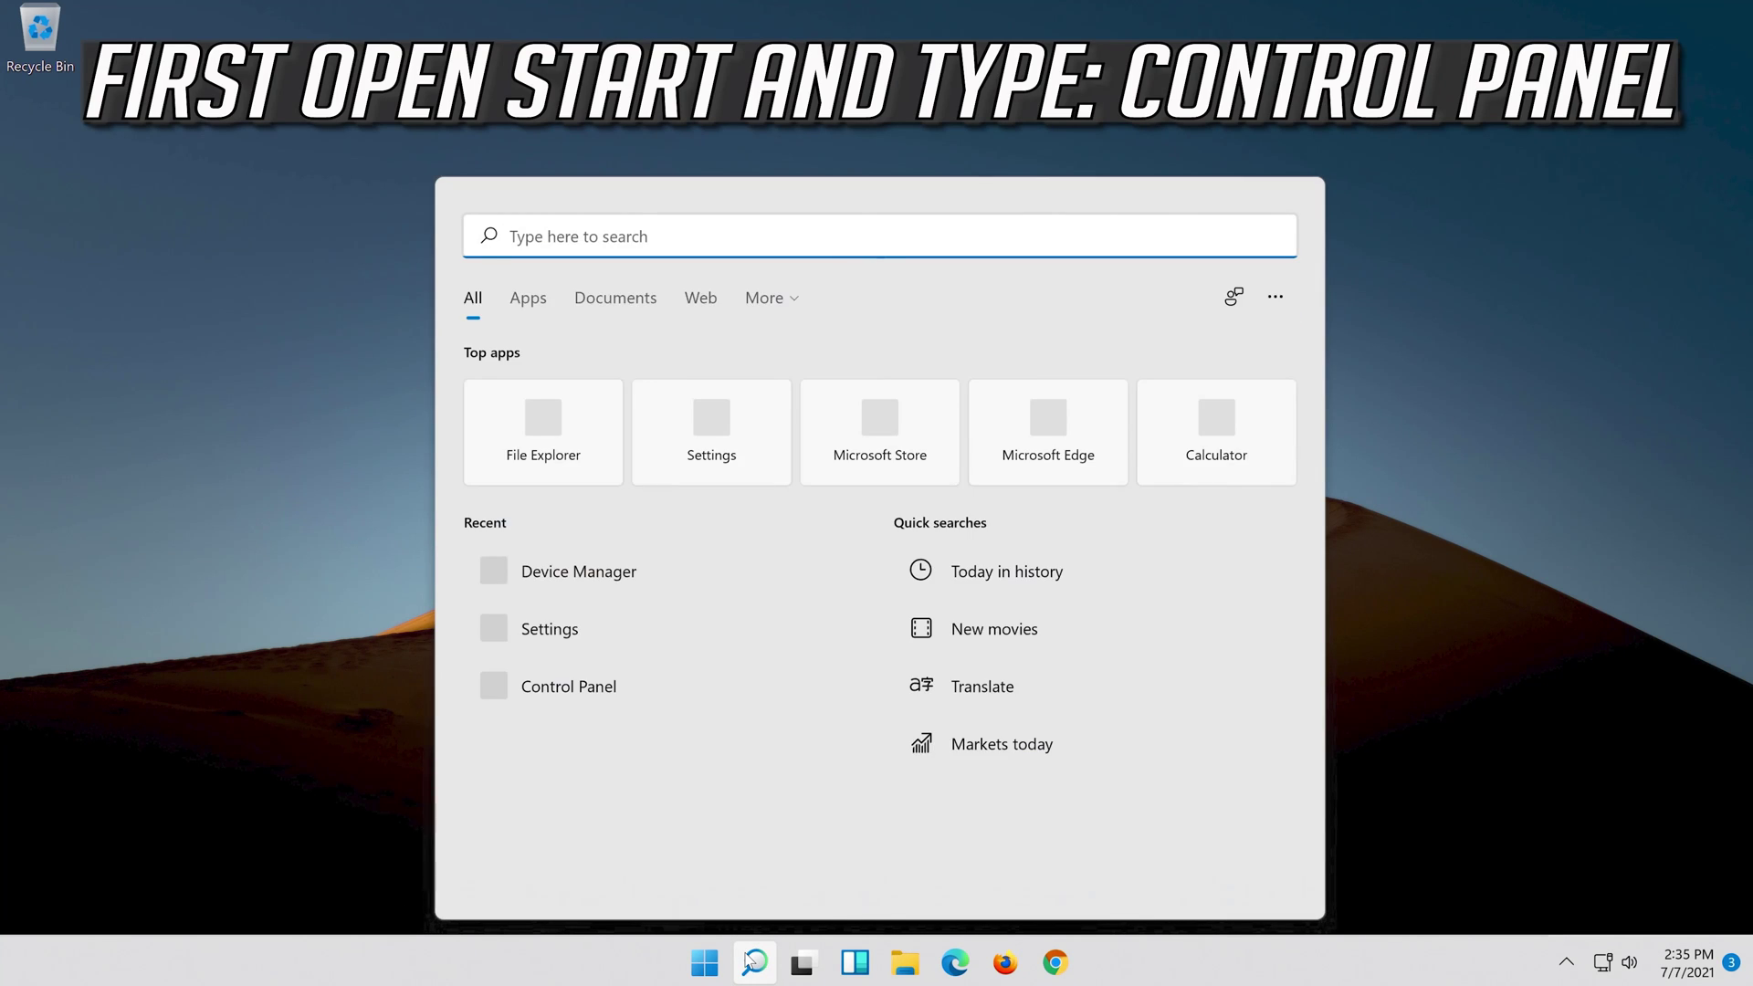
type("cont")
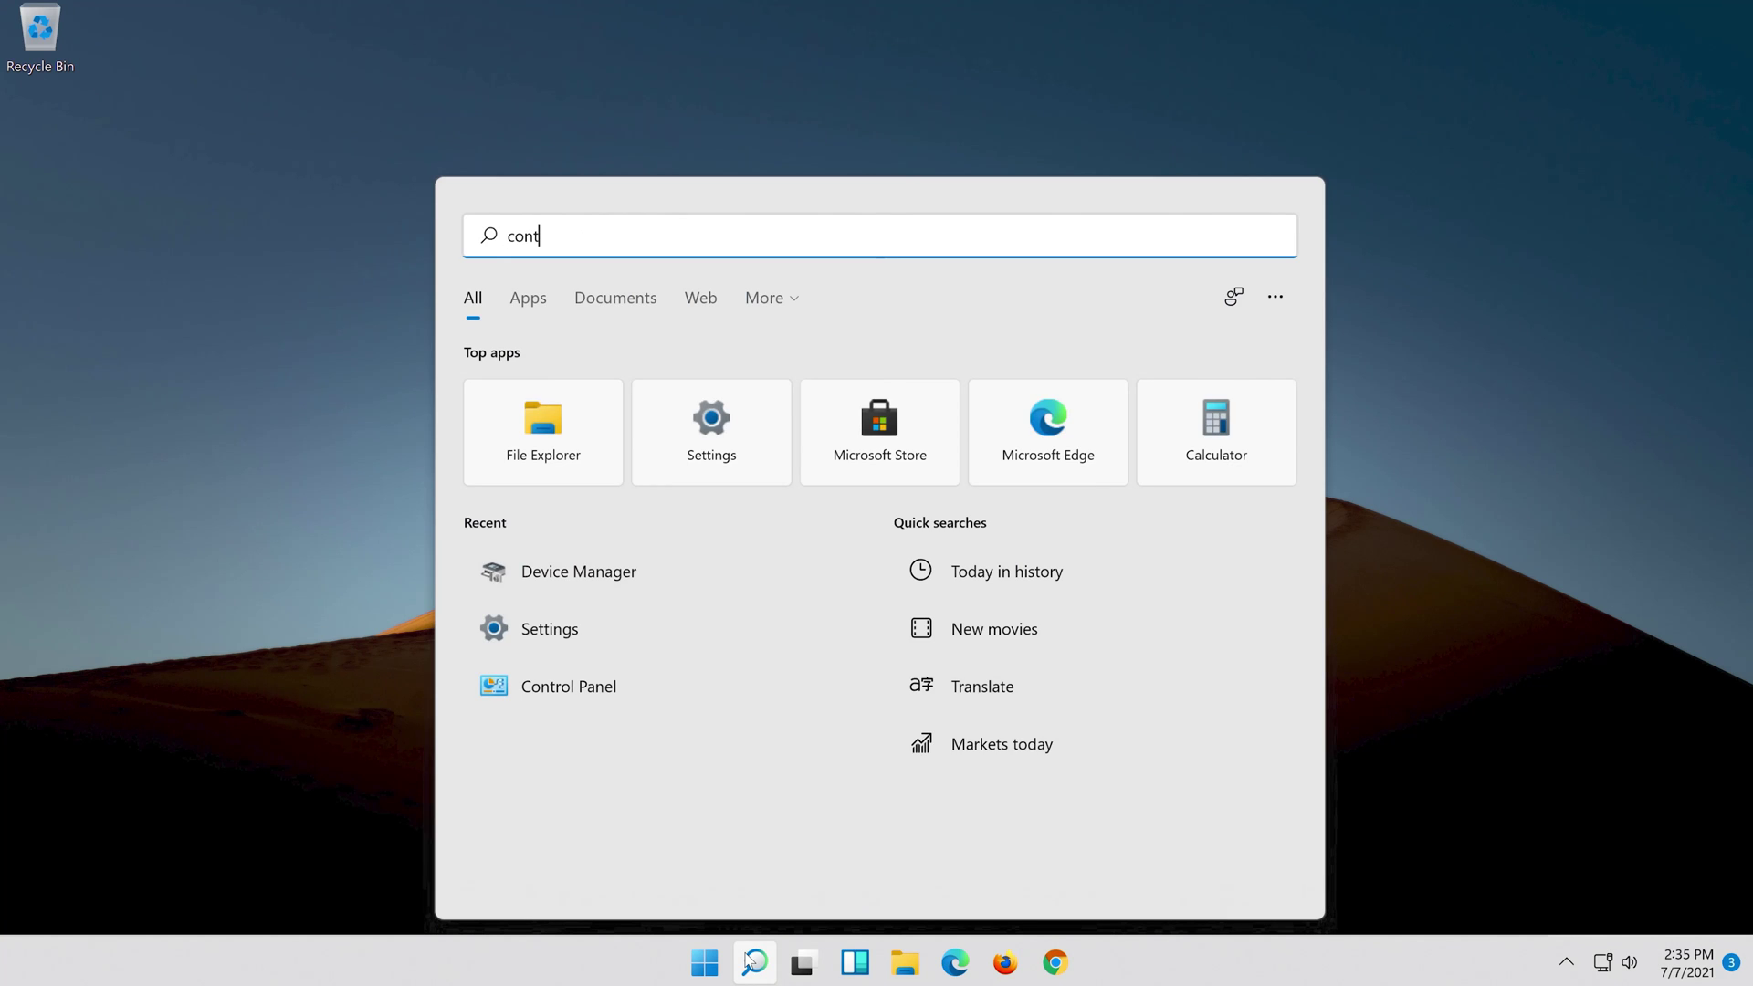
type("rol panel")
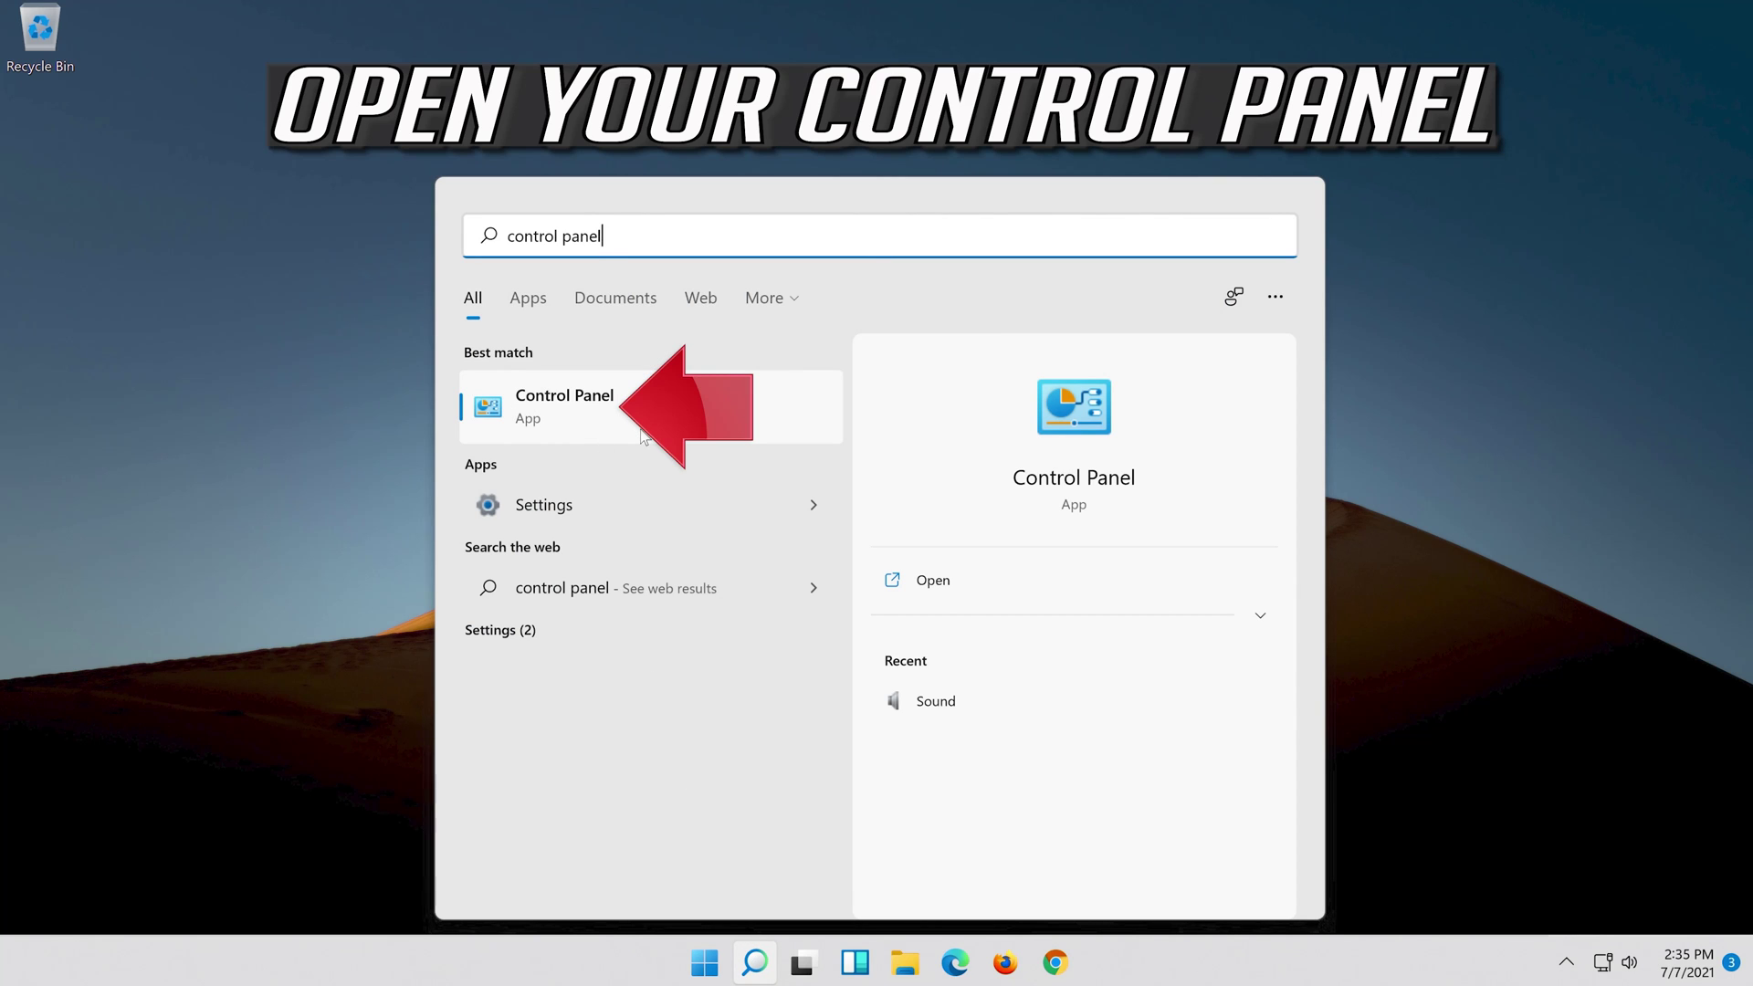
left_click(642, 437)
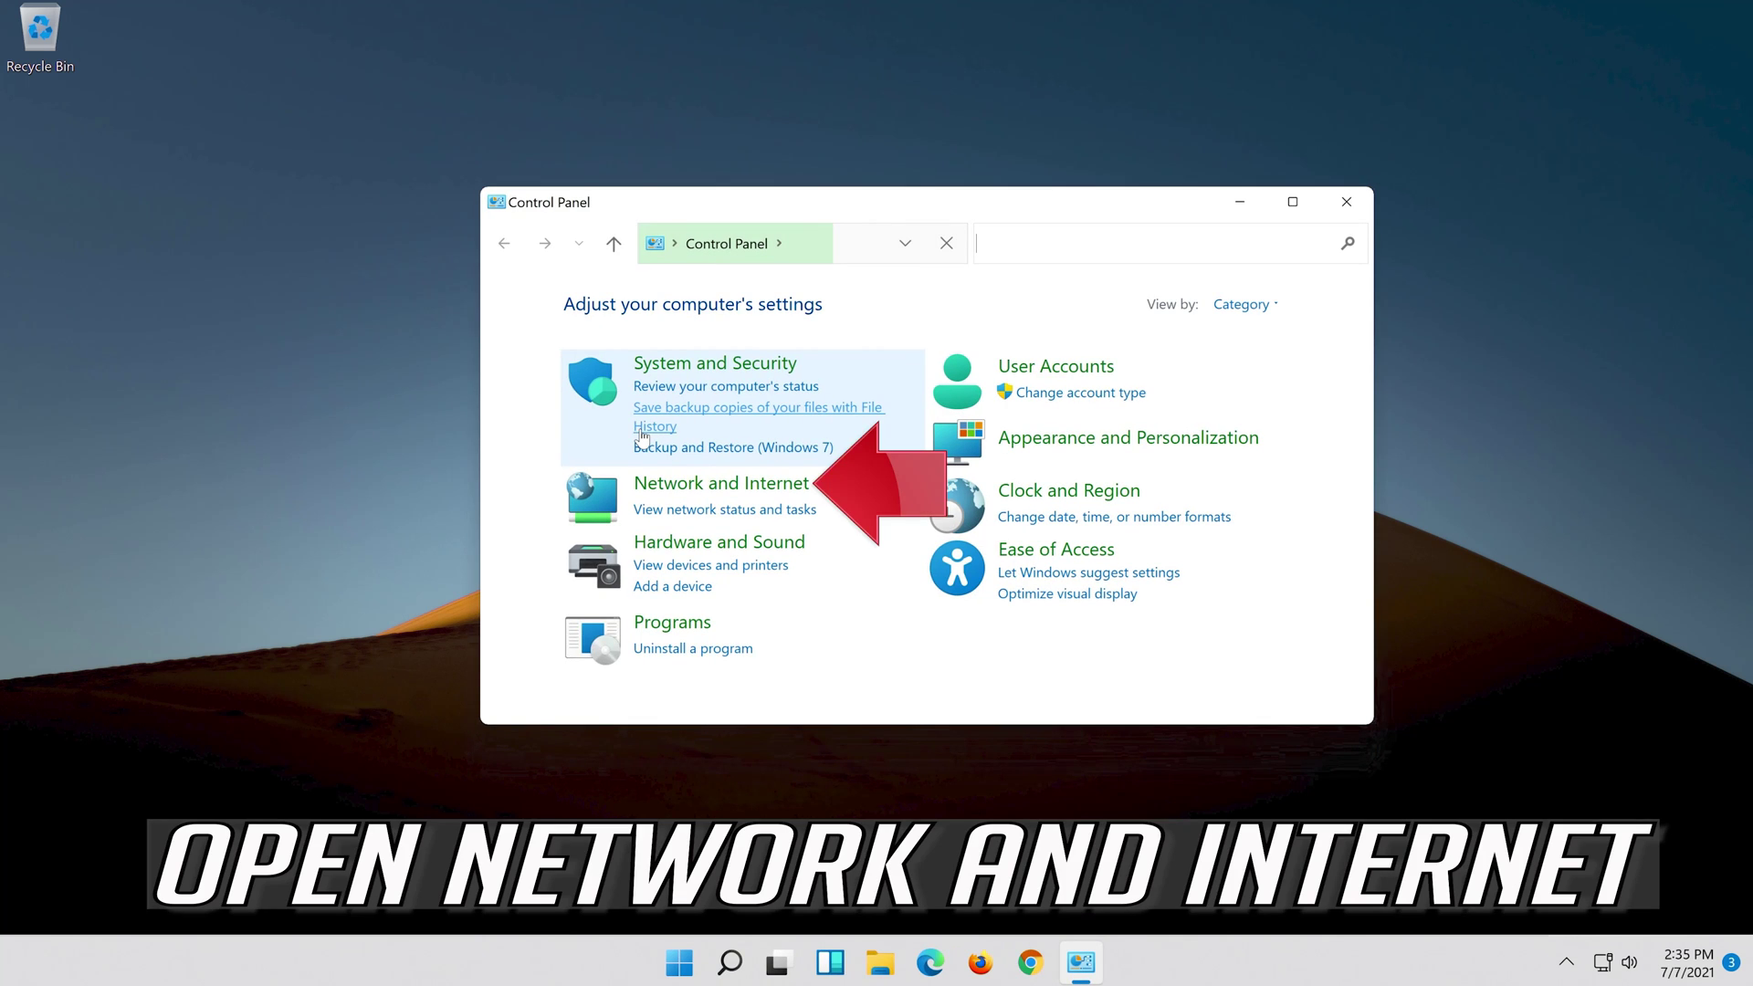
- Open Ethernet0's Internet Protocol Version 4 (TCP/IPv4) properties through Network and Sharing Center
left_click(757, 484)
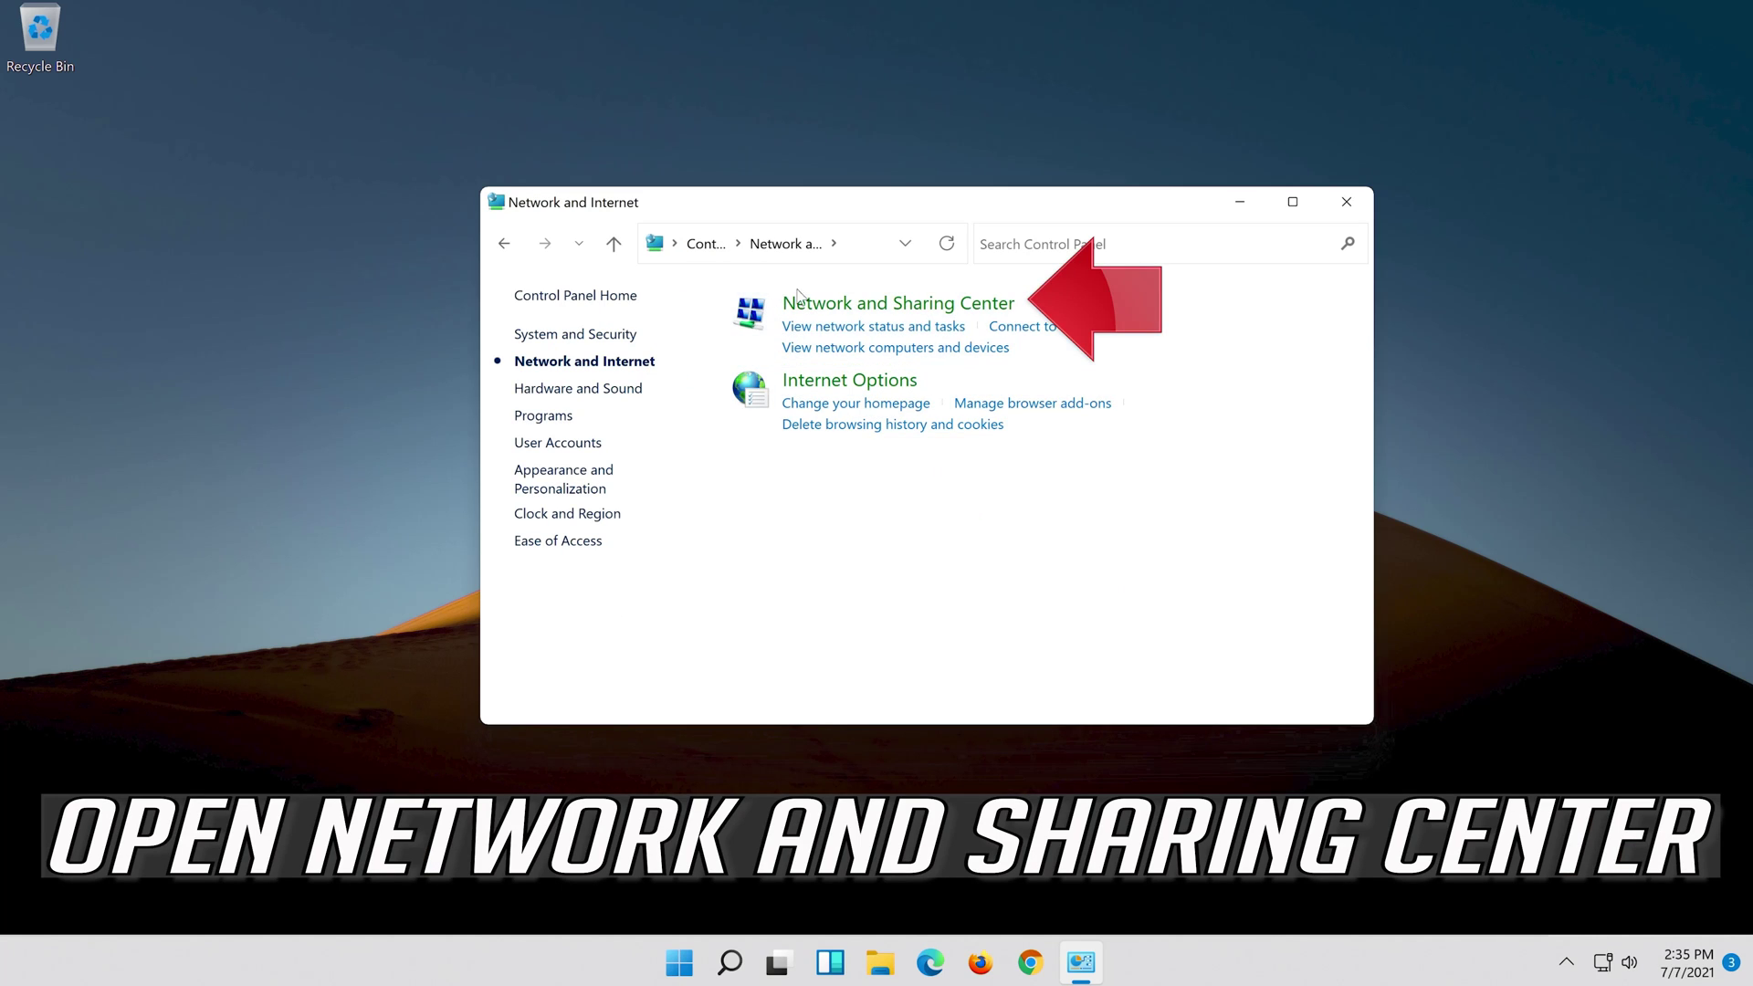
left_click(854, 304)
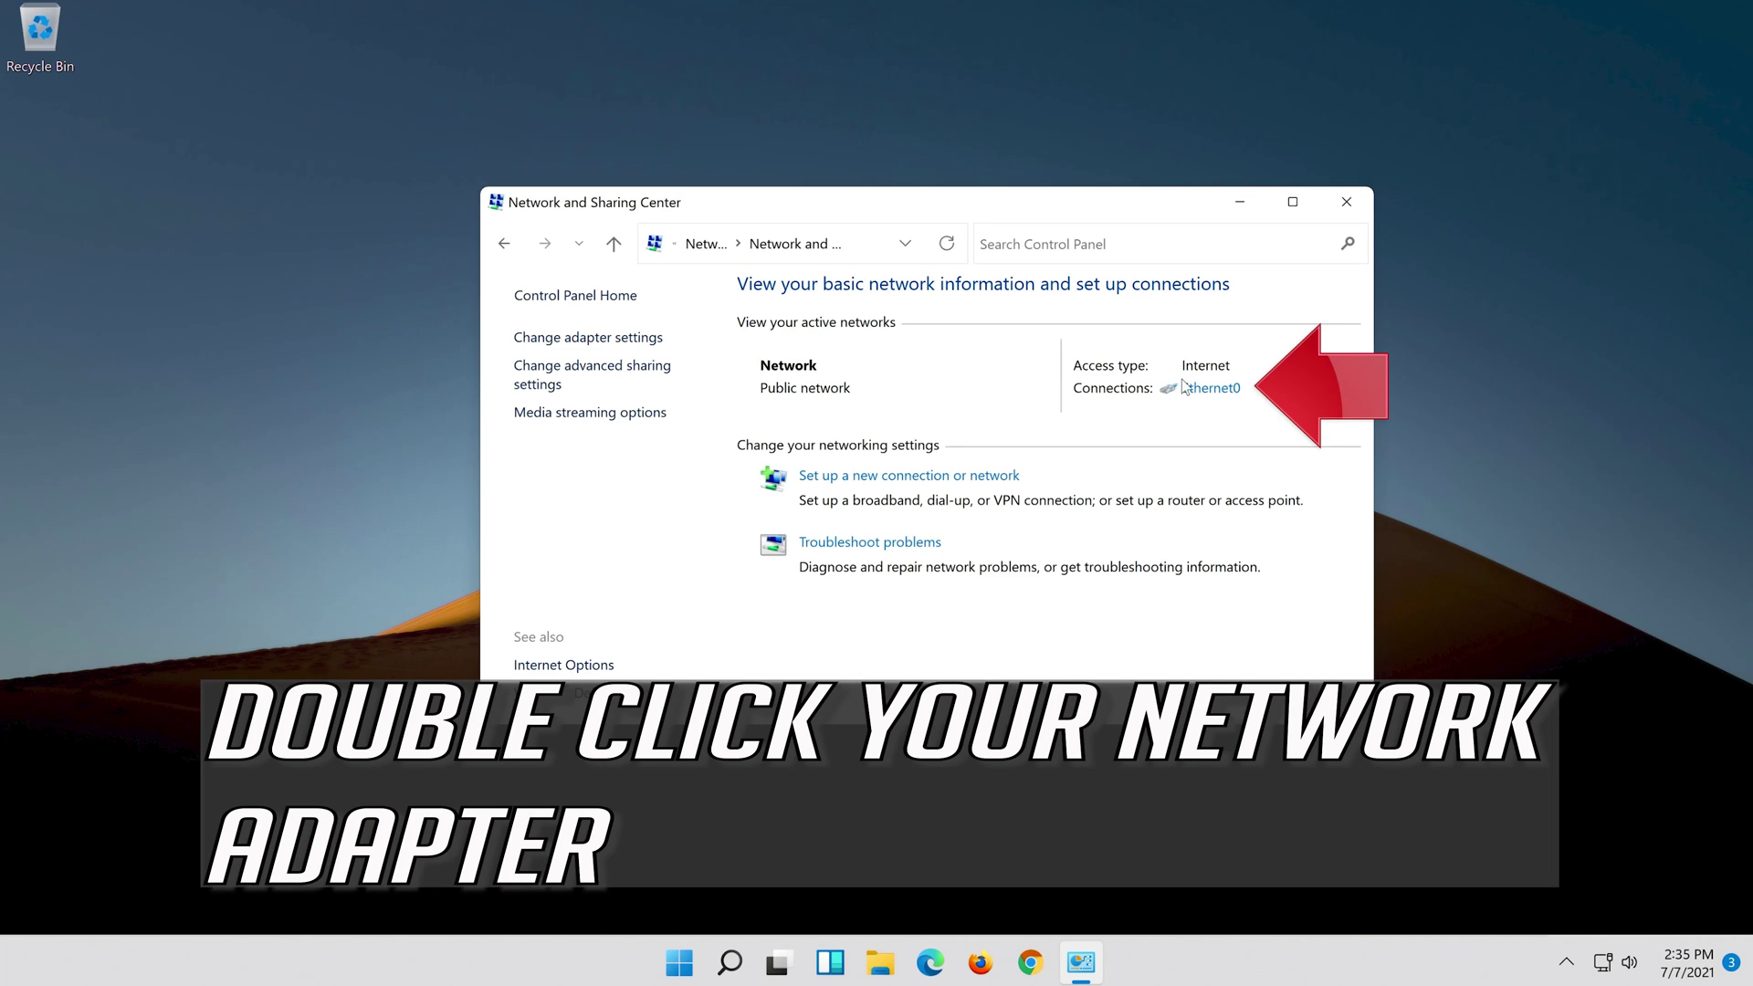
left_click(1196, 390)
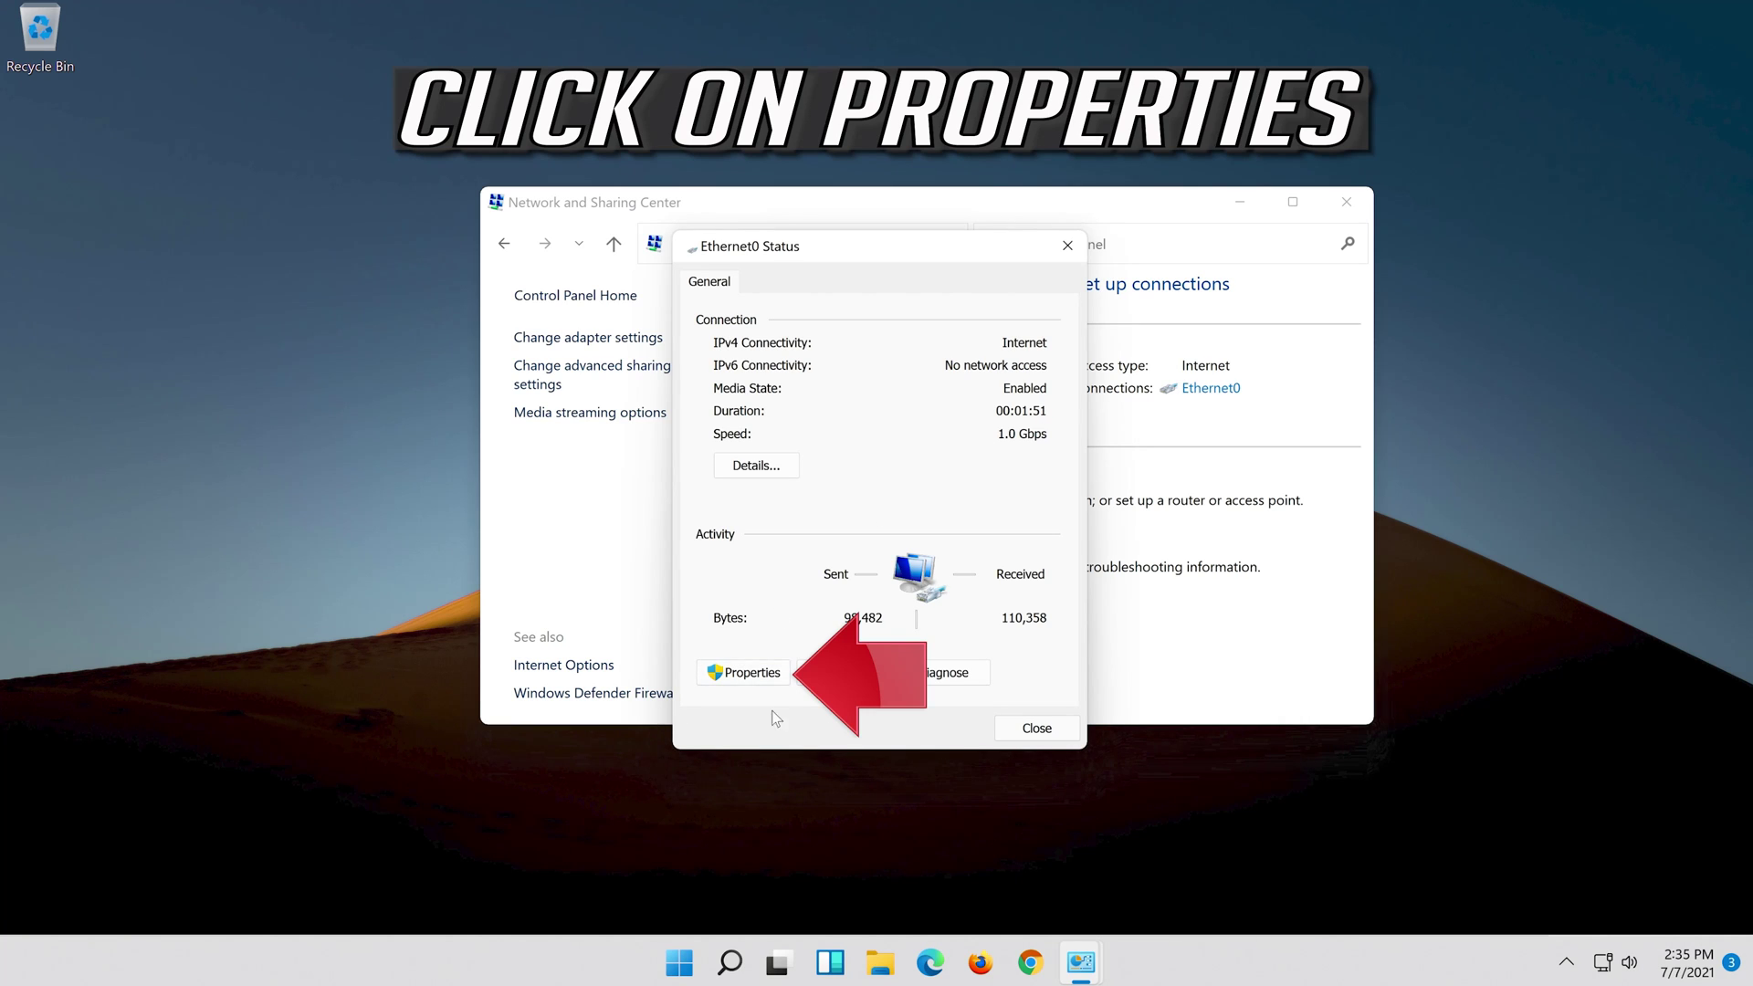
left_click(745, 675)
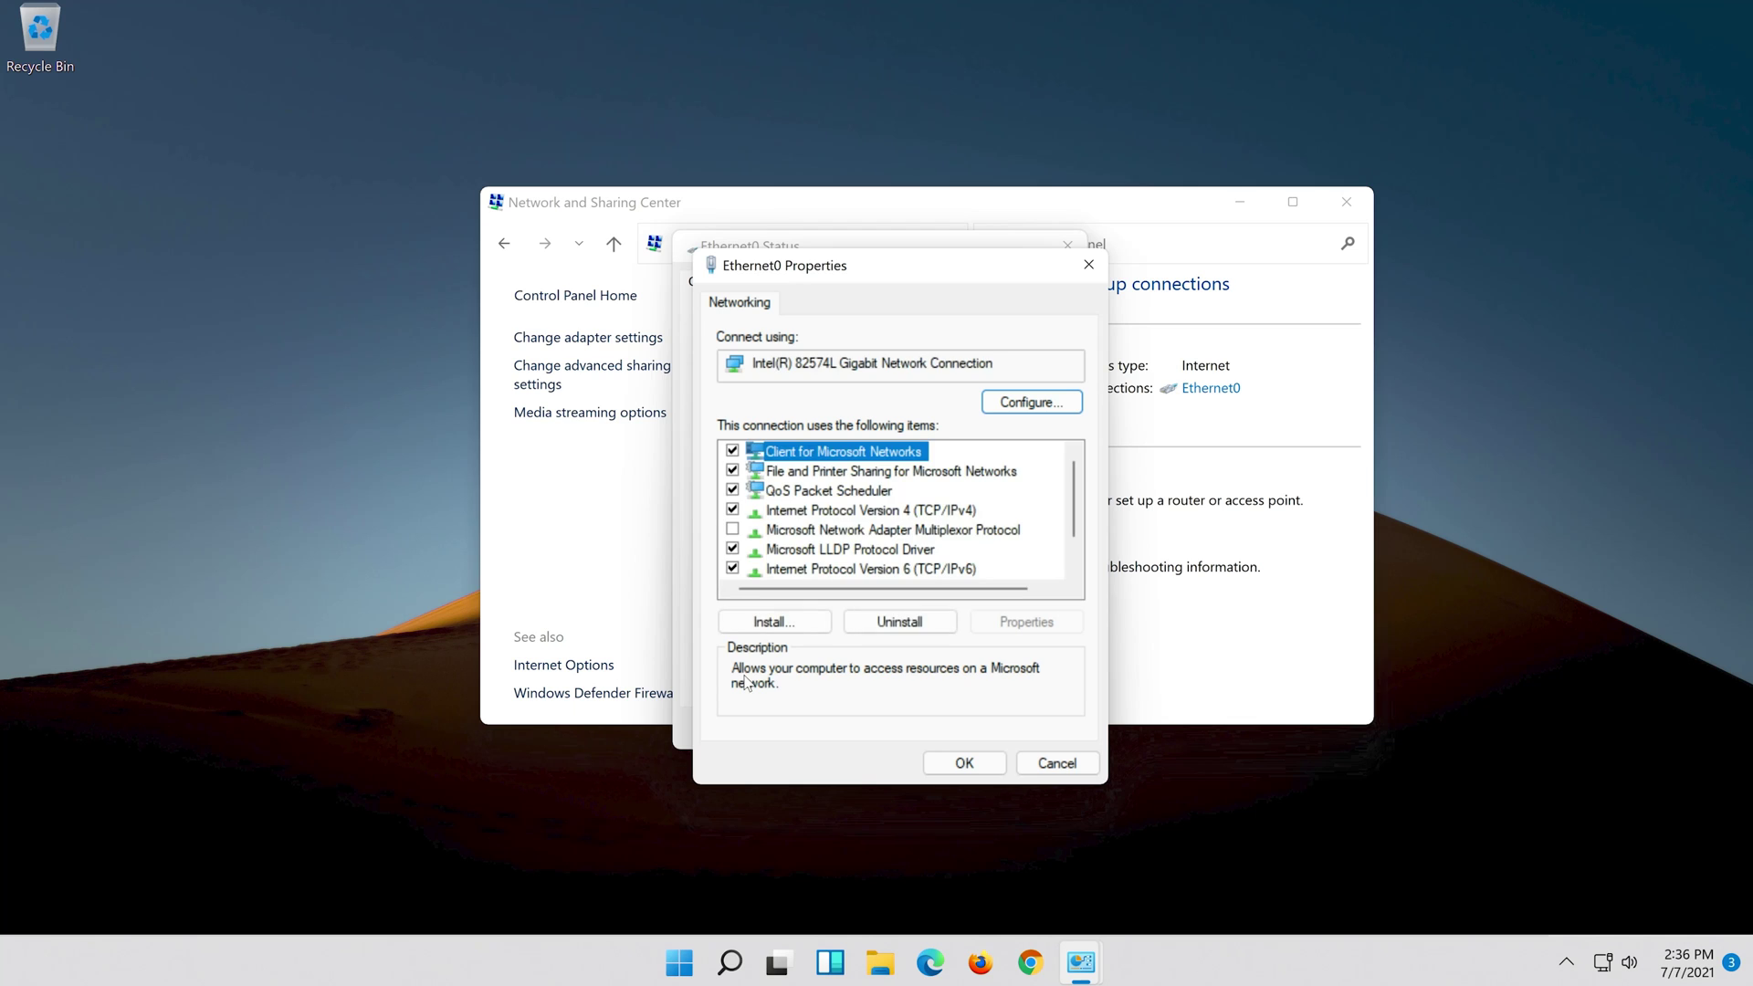
left_click(749, 517)
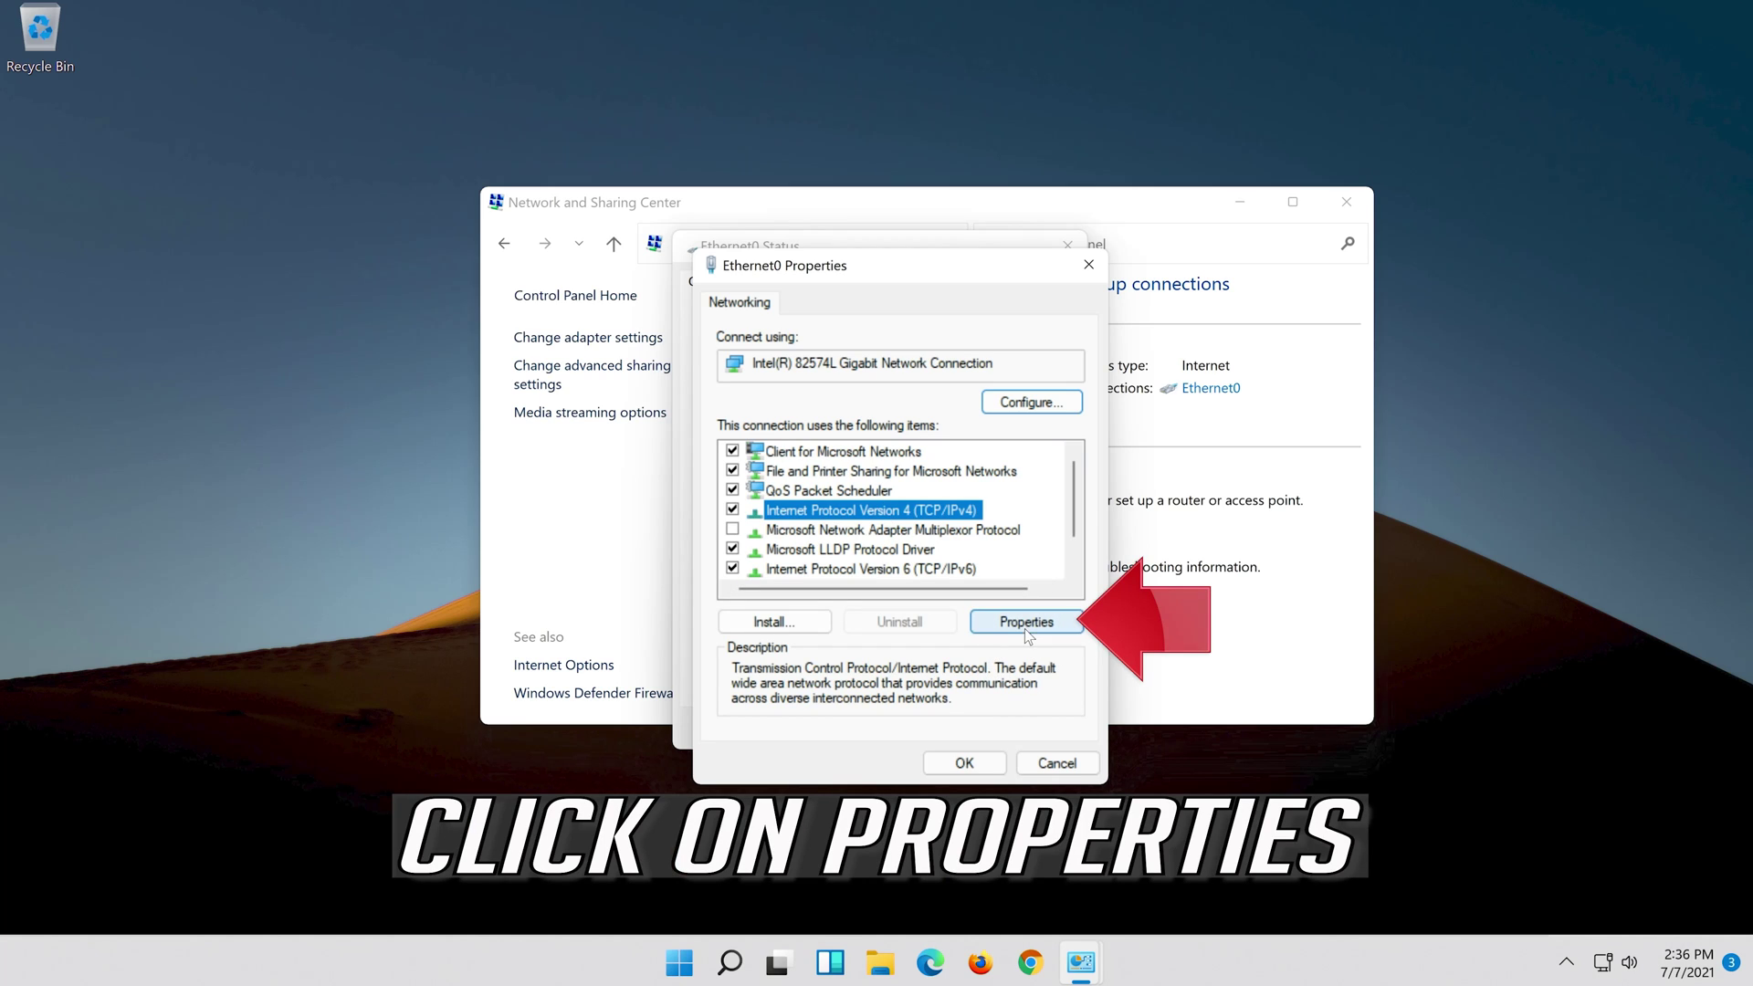
left_click(1025, 625)
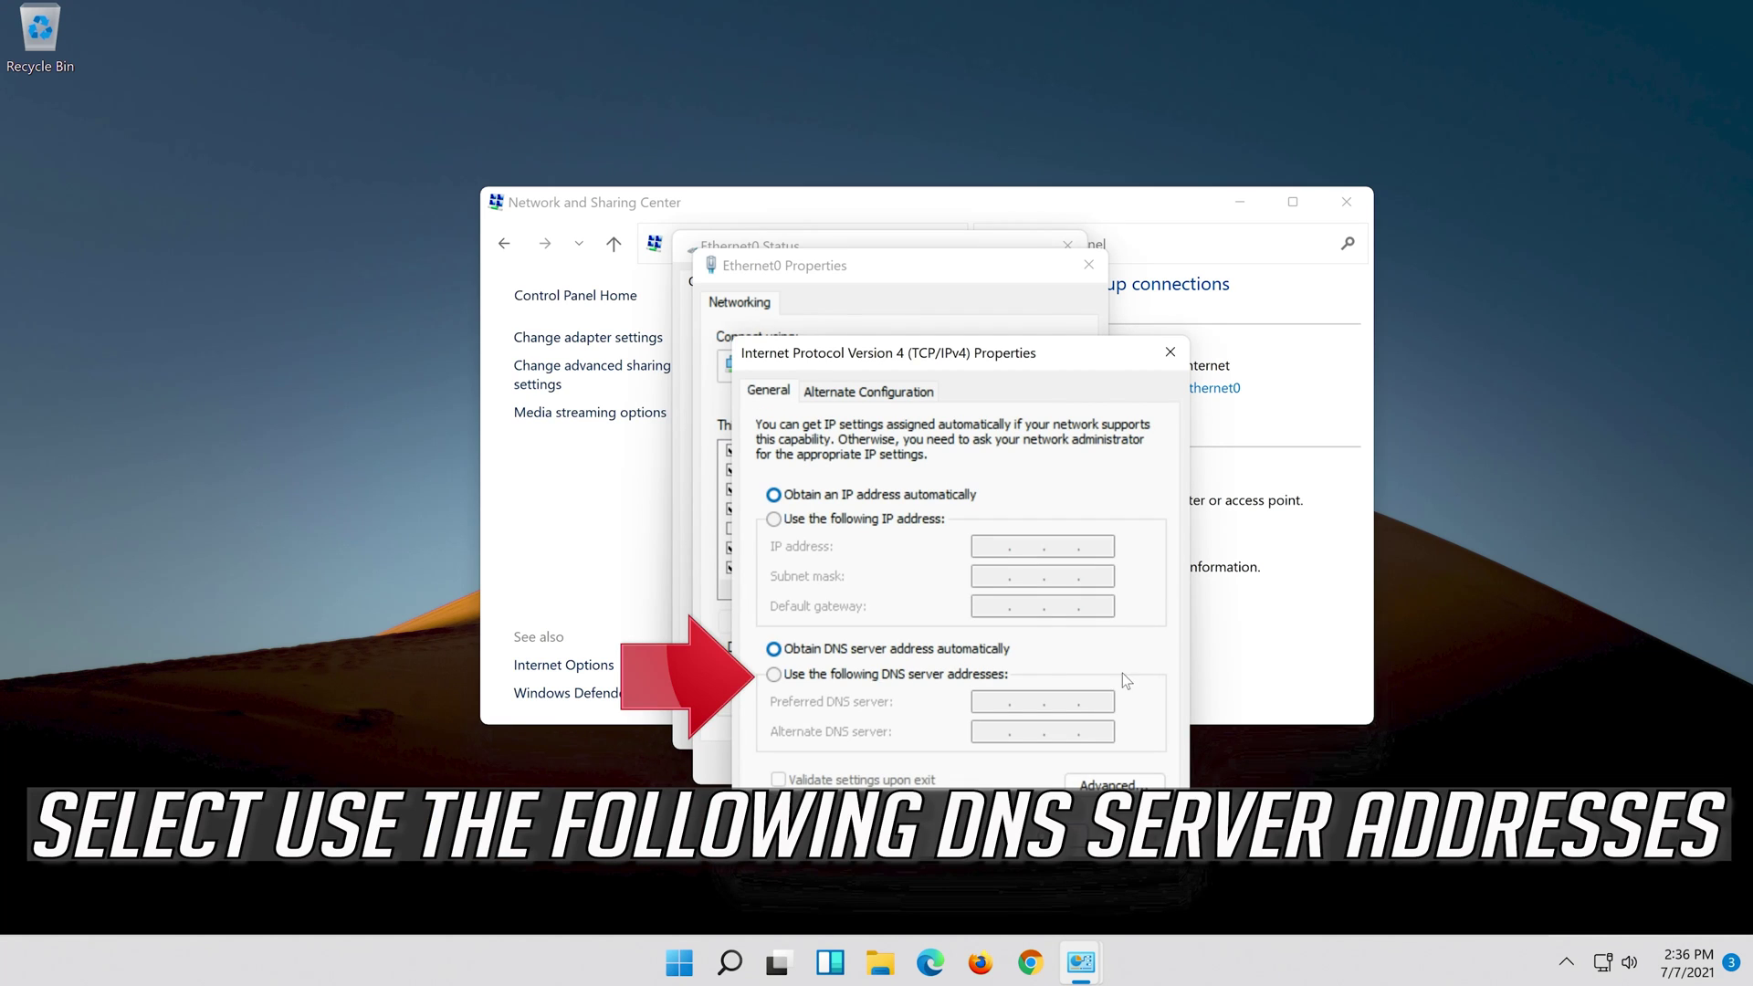
- Enter DNS servers manually: preferred 8.8.8.8 and alternate 8.8.4.4
left_click(774, 676)
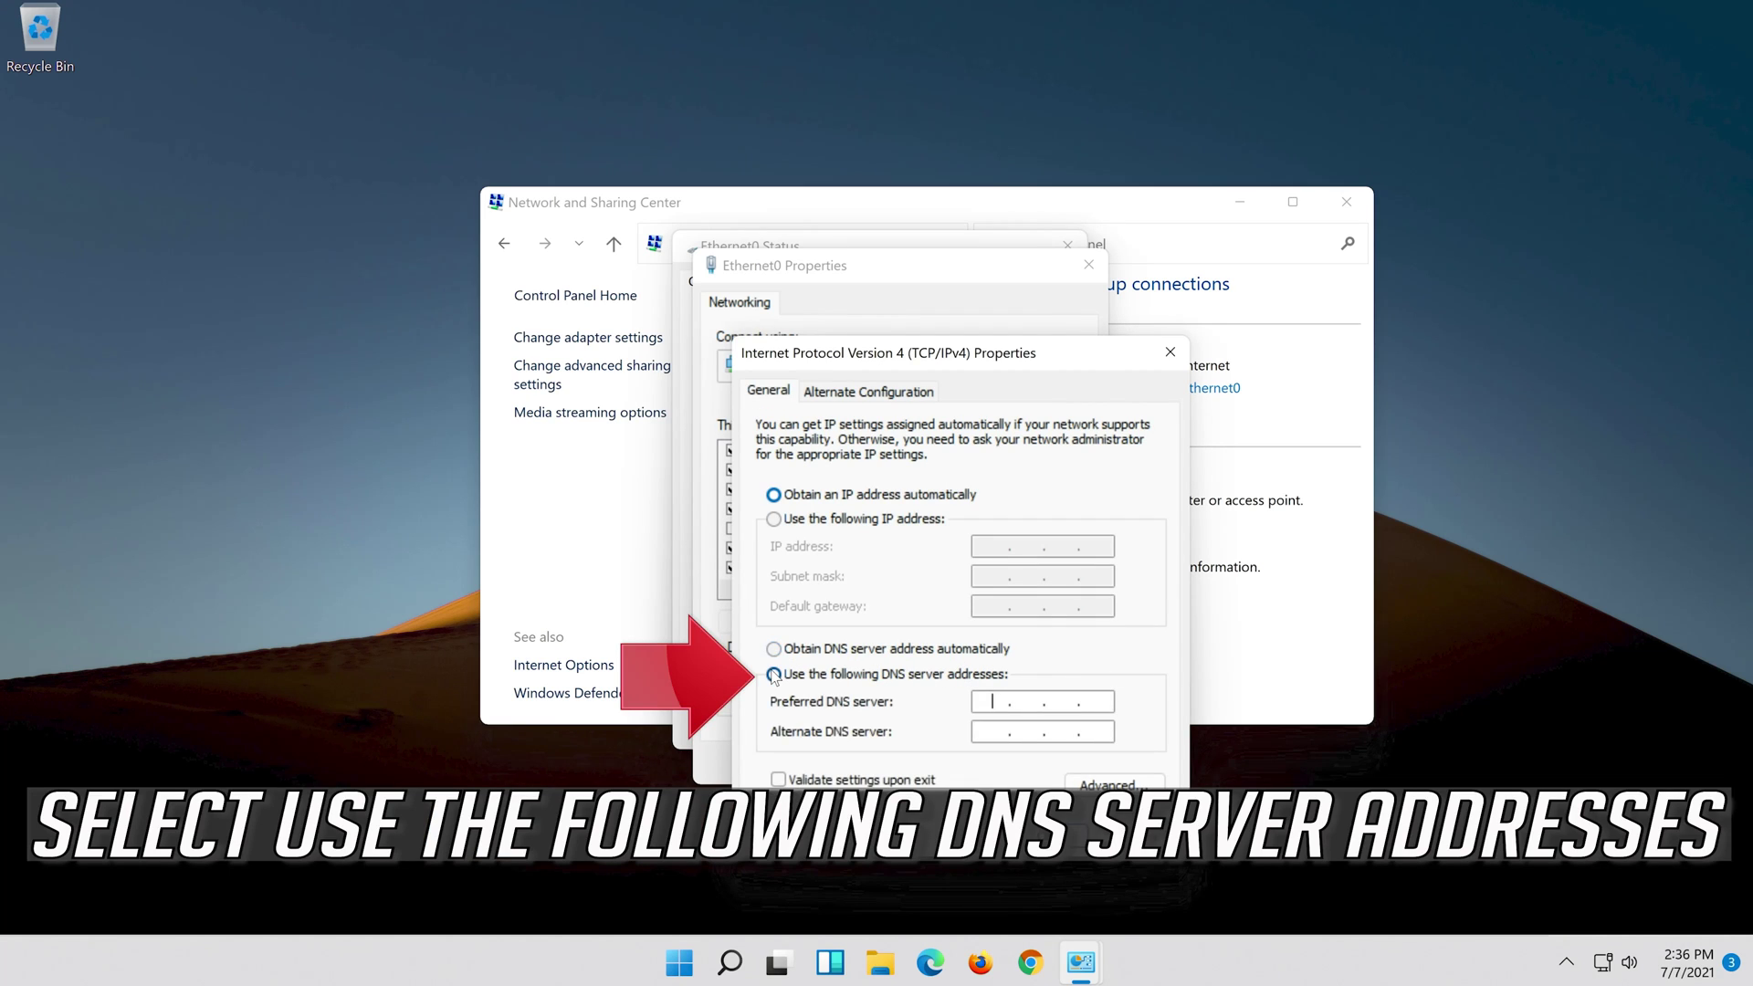
left_click(996, 701)
type("8 ")
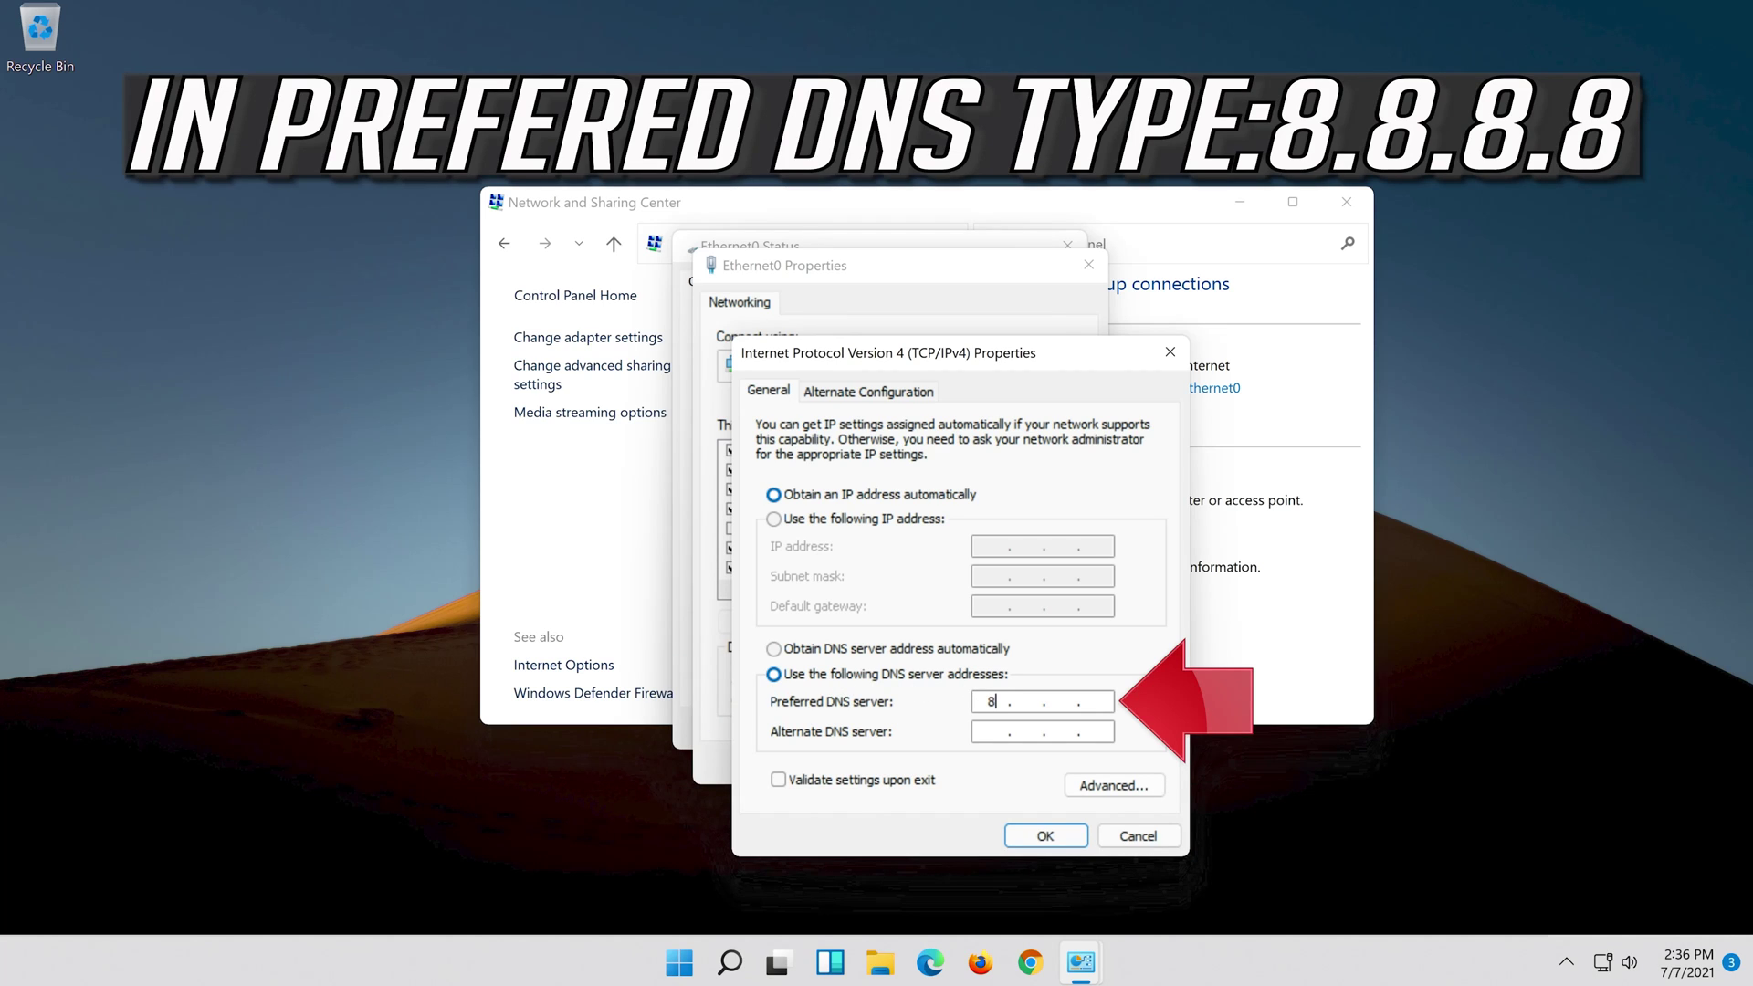
type("8.8.")
left_click(989, 732)
type("8.")
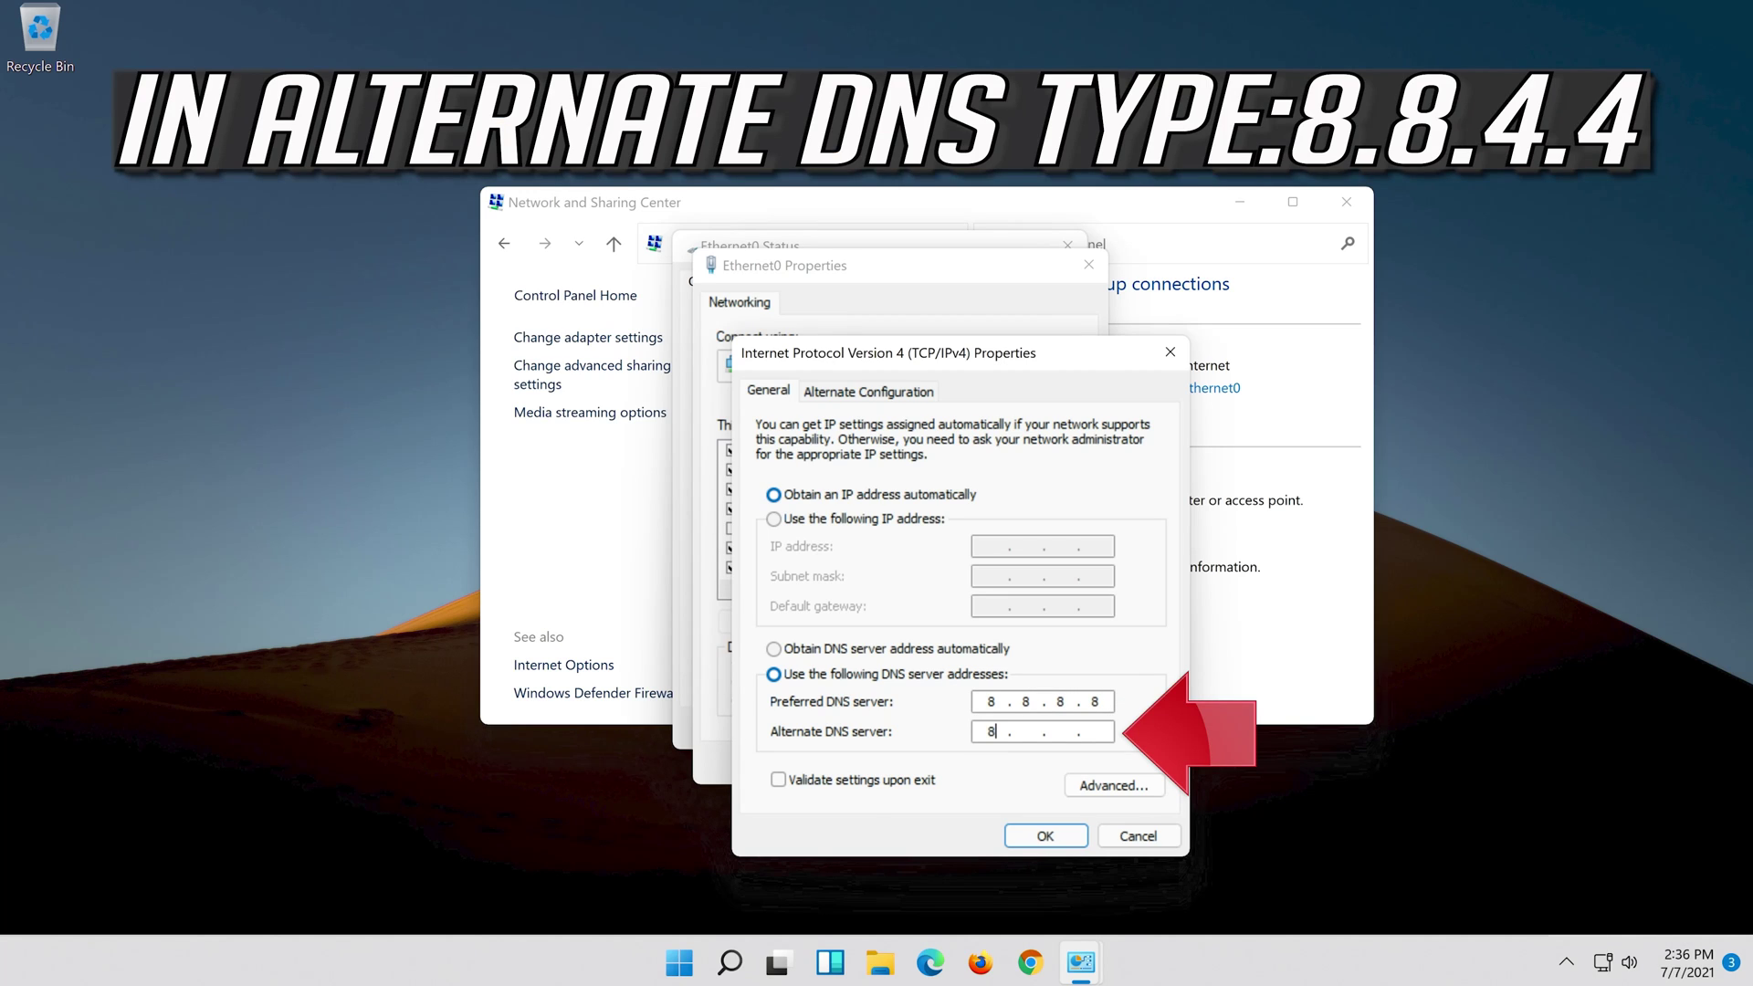
type("8.4.4")
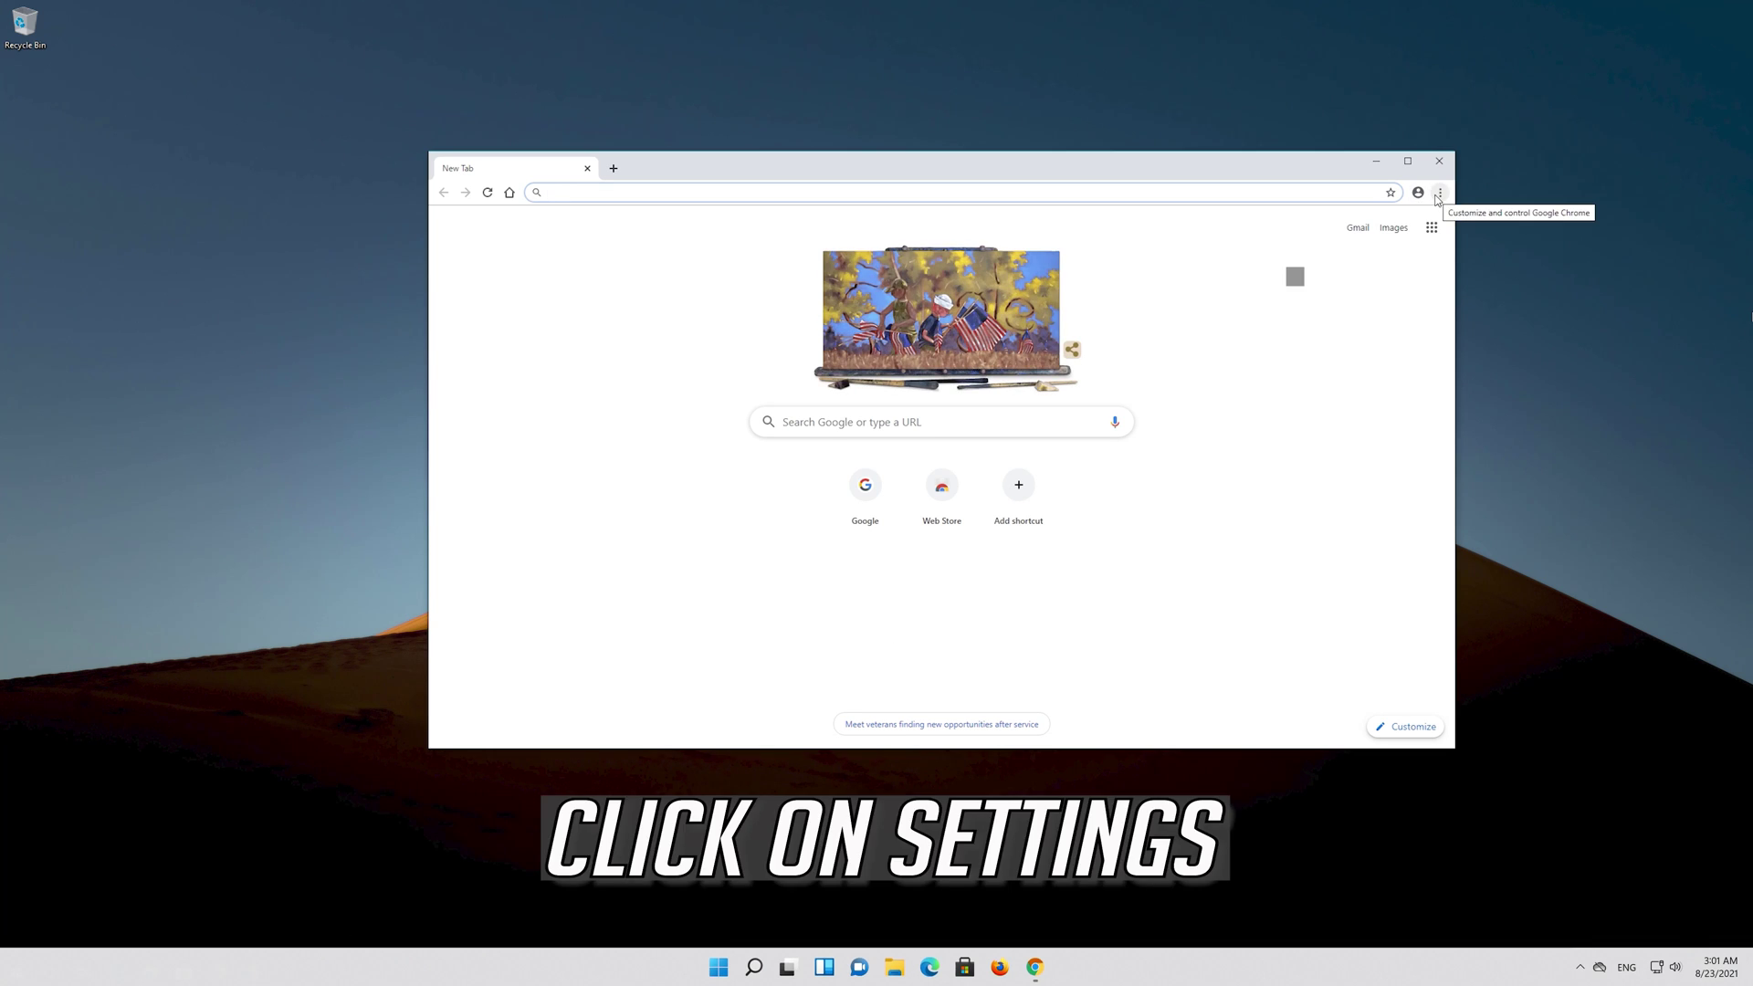
- Open Chrome Settings from the three-dot menu and expand the Advanced section
left_click(1439, 192)
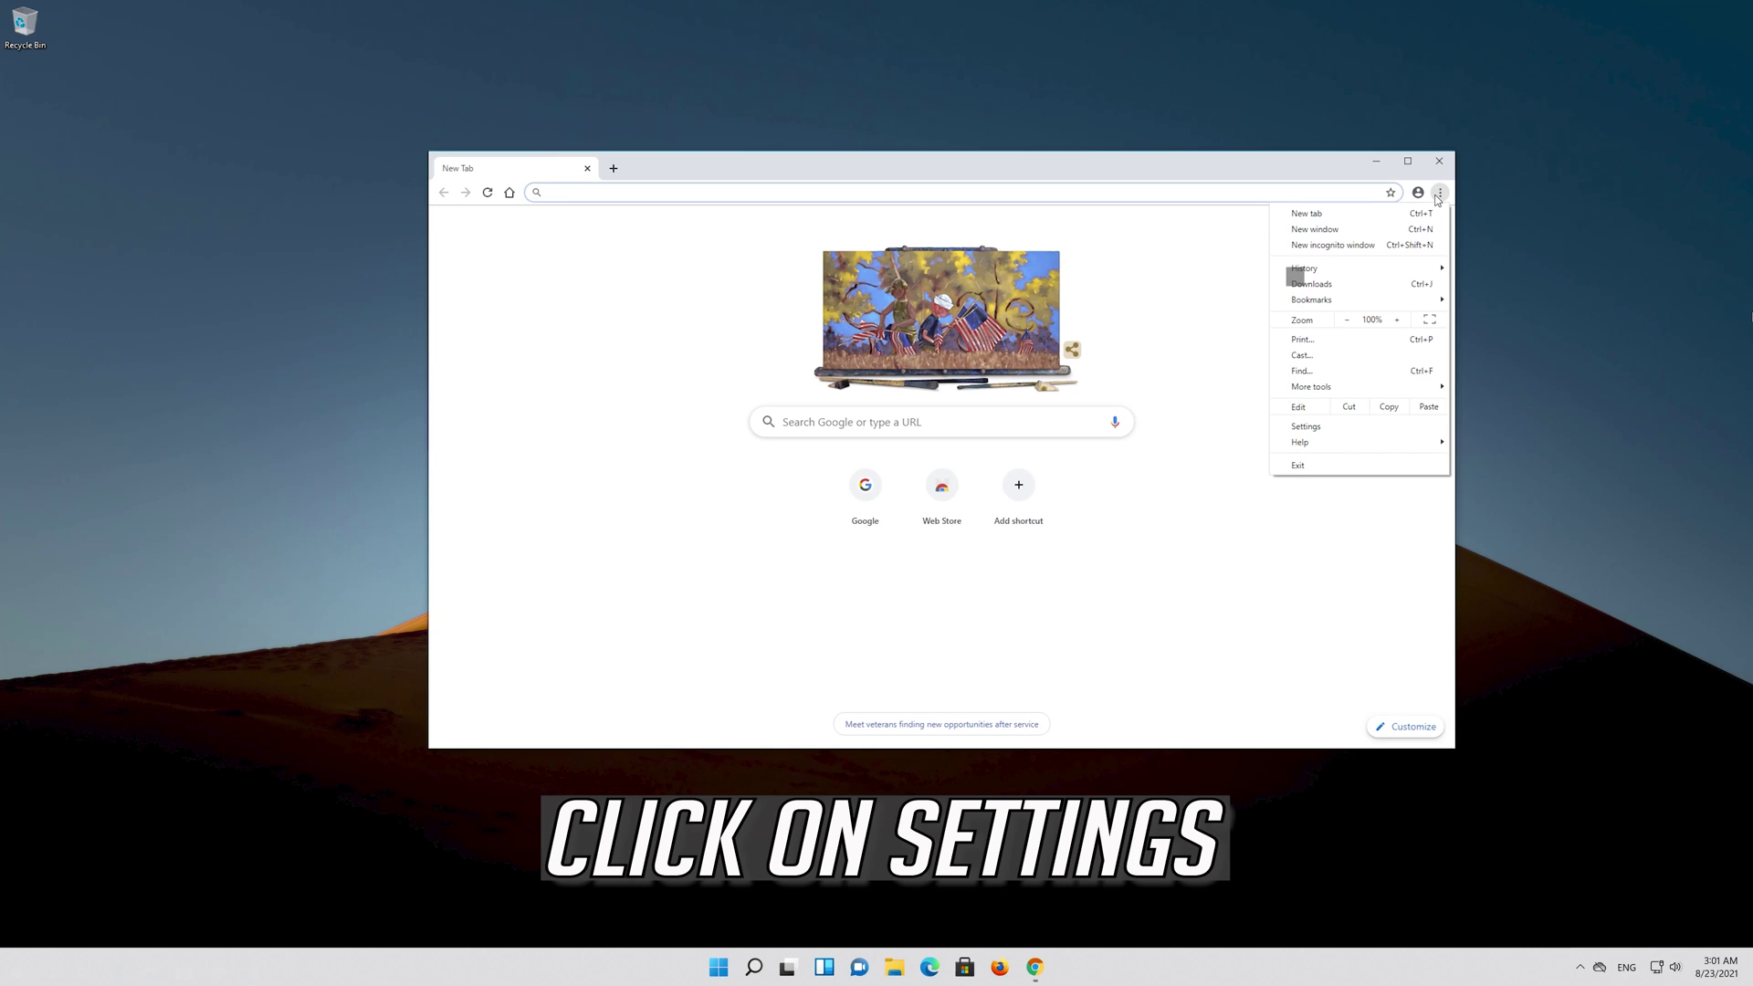
left_click(1361, 431)
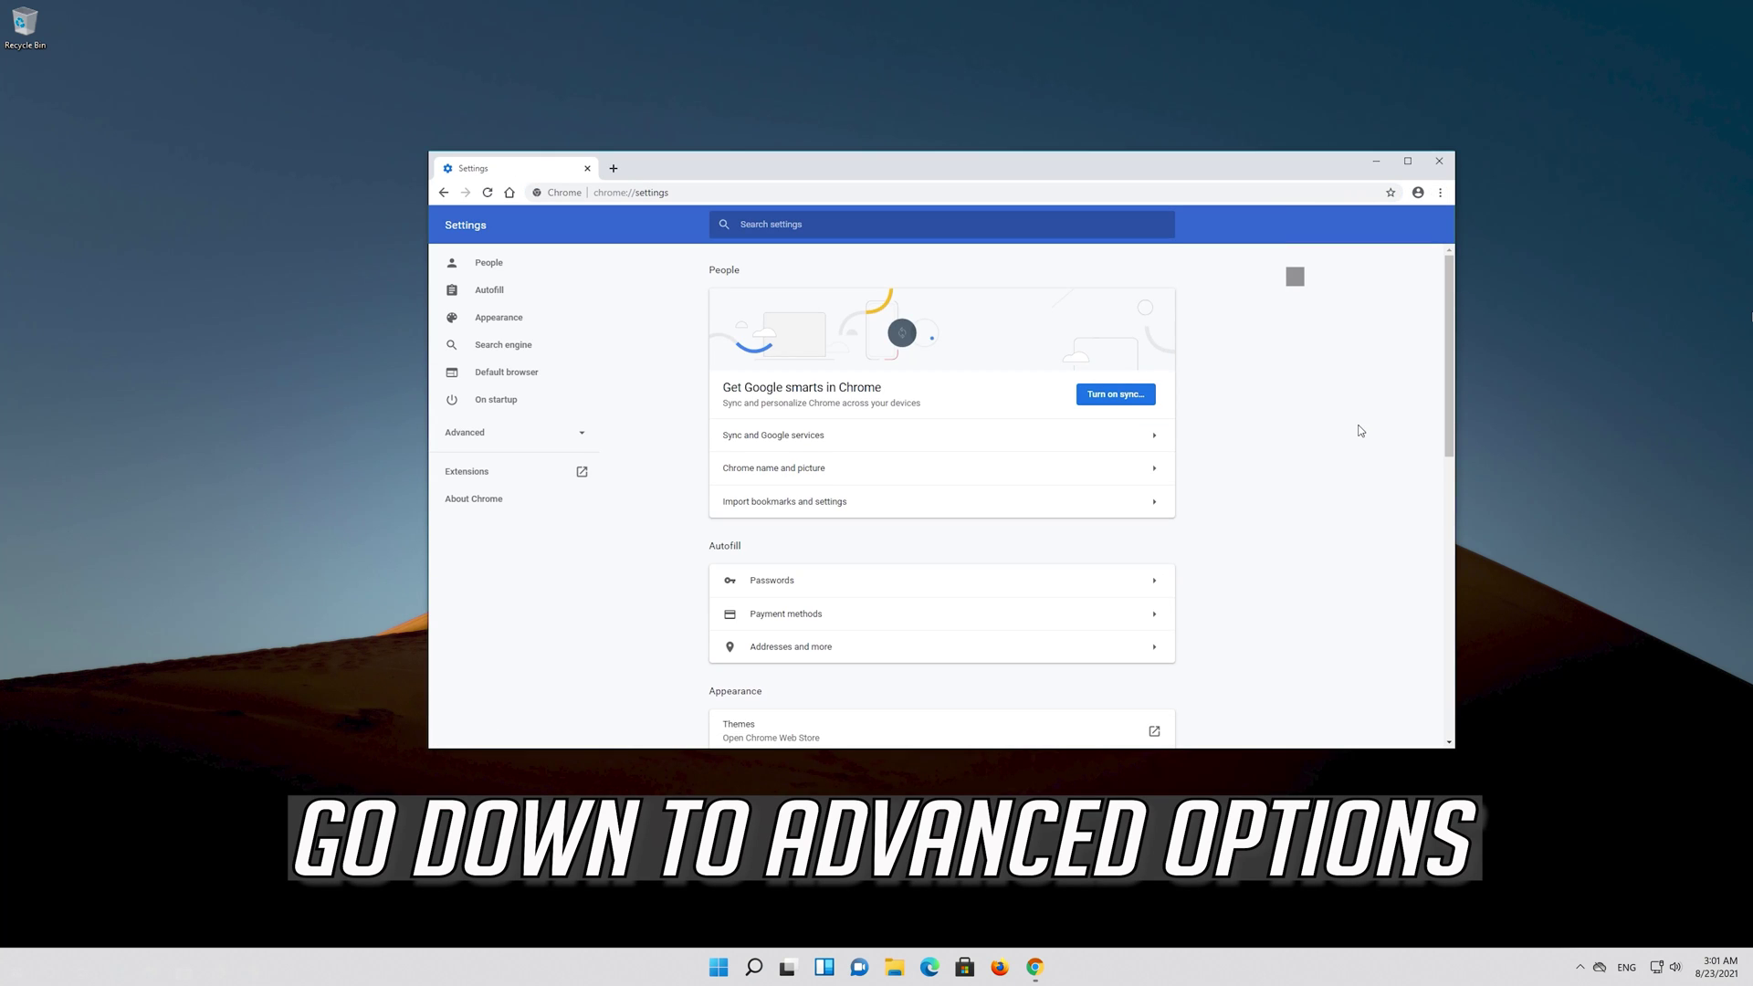
scroll(1083, 438, "down", 5)
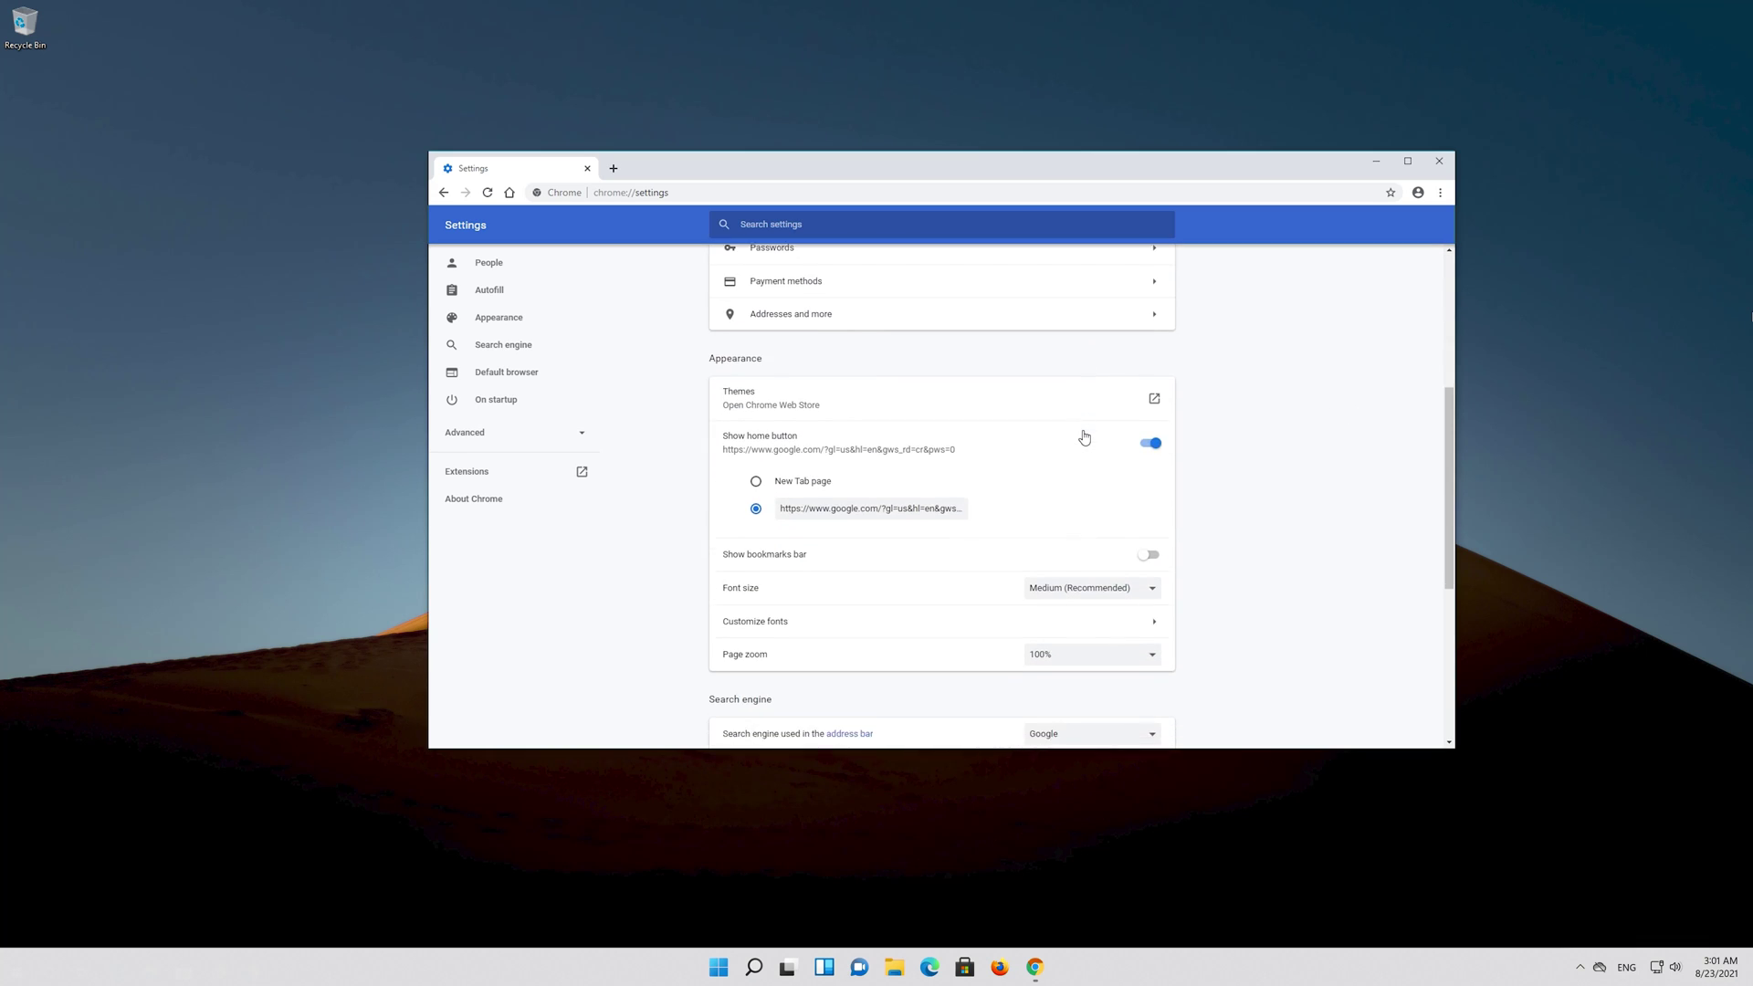
scroll(1083, 437, "down", 3)
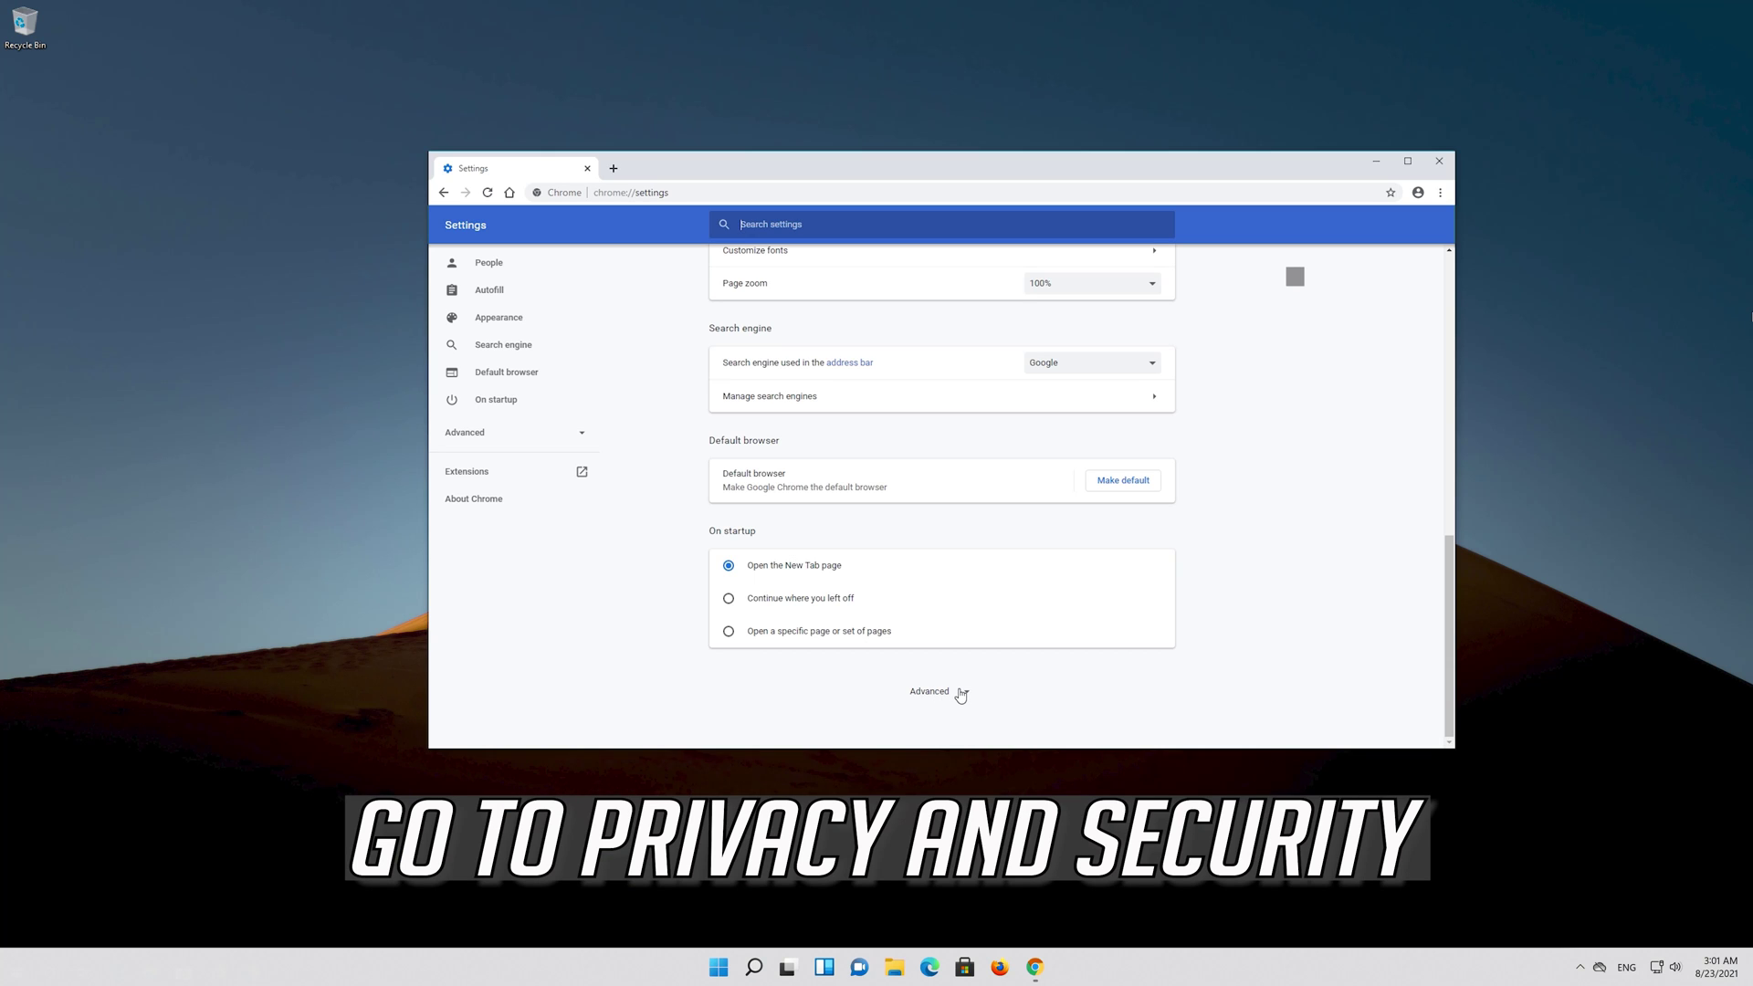
left_click(962, 695)
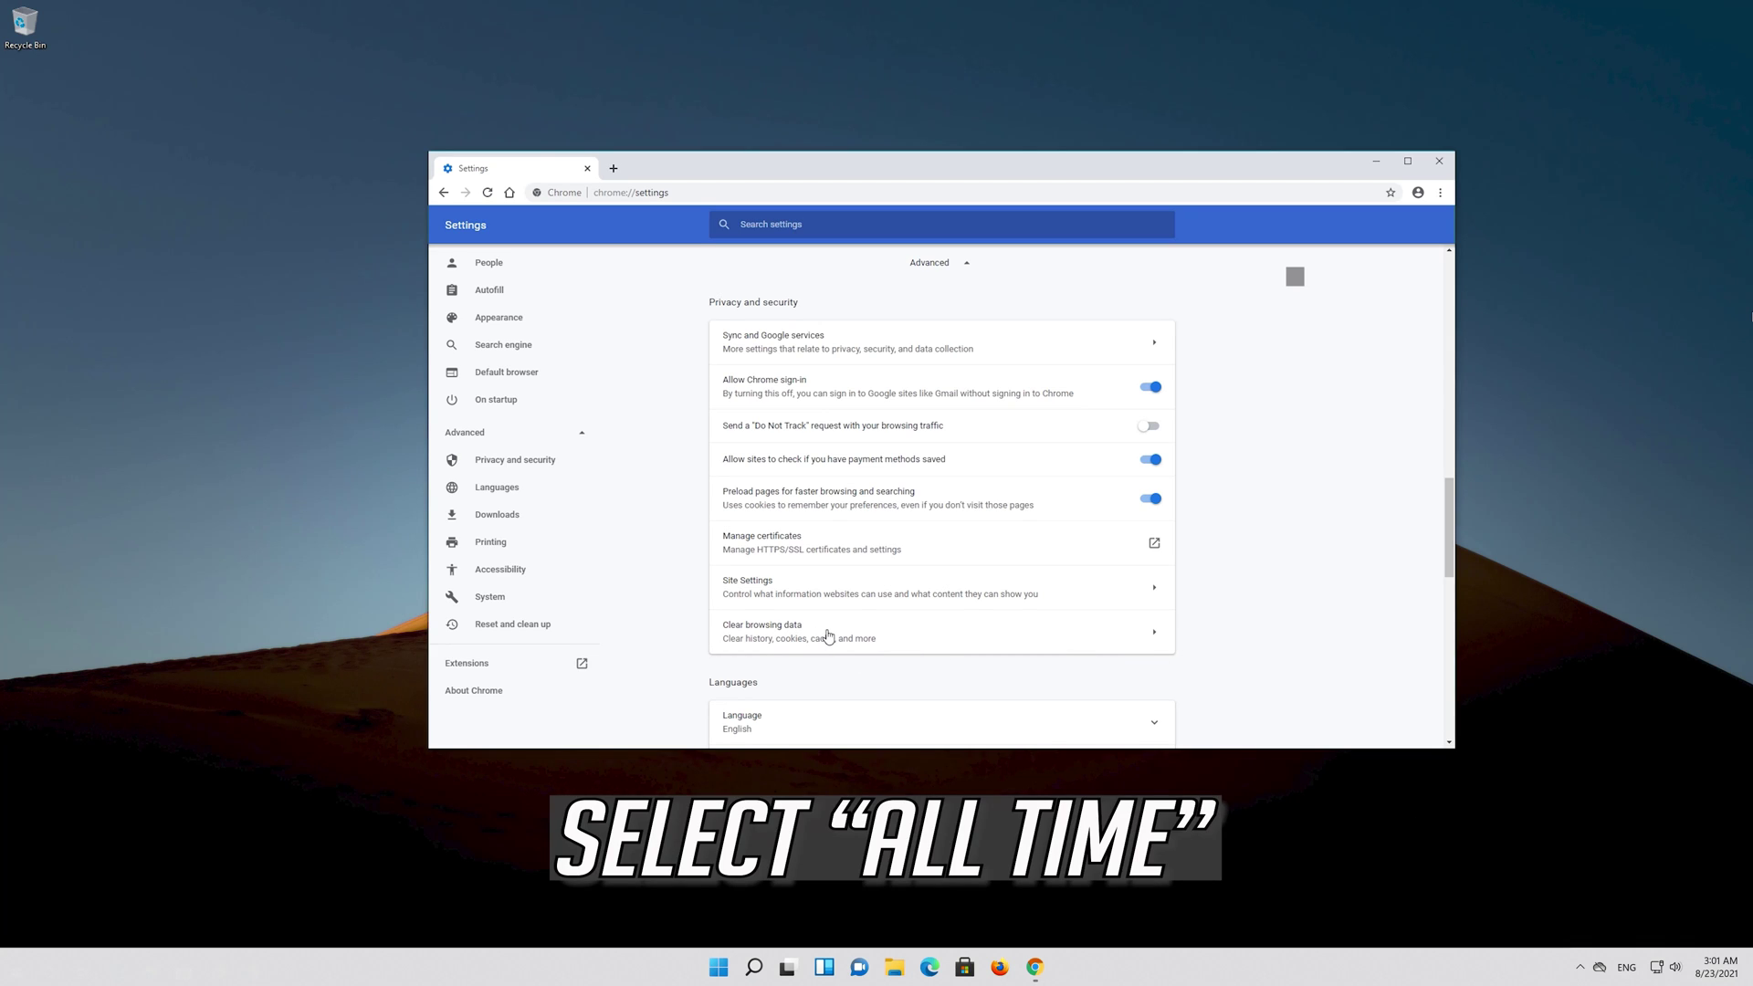
- In Clear browsing data's Advanced tab, choose All time and tick Site settings and Hosted app data
left_click(829, 636)
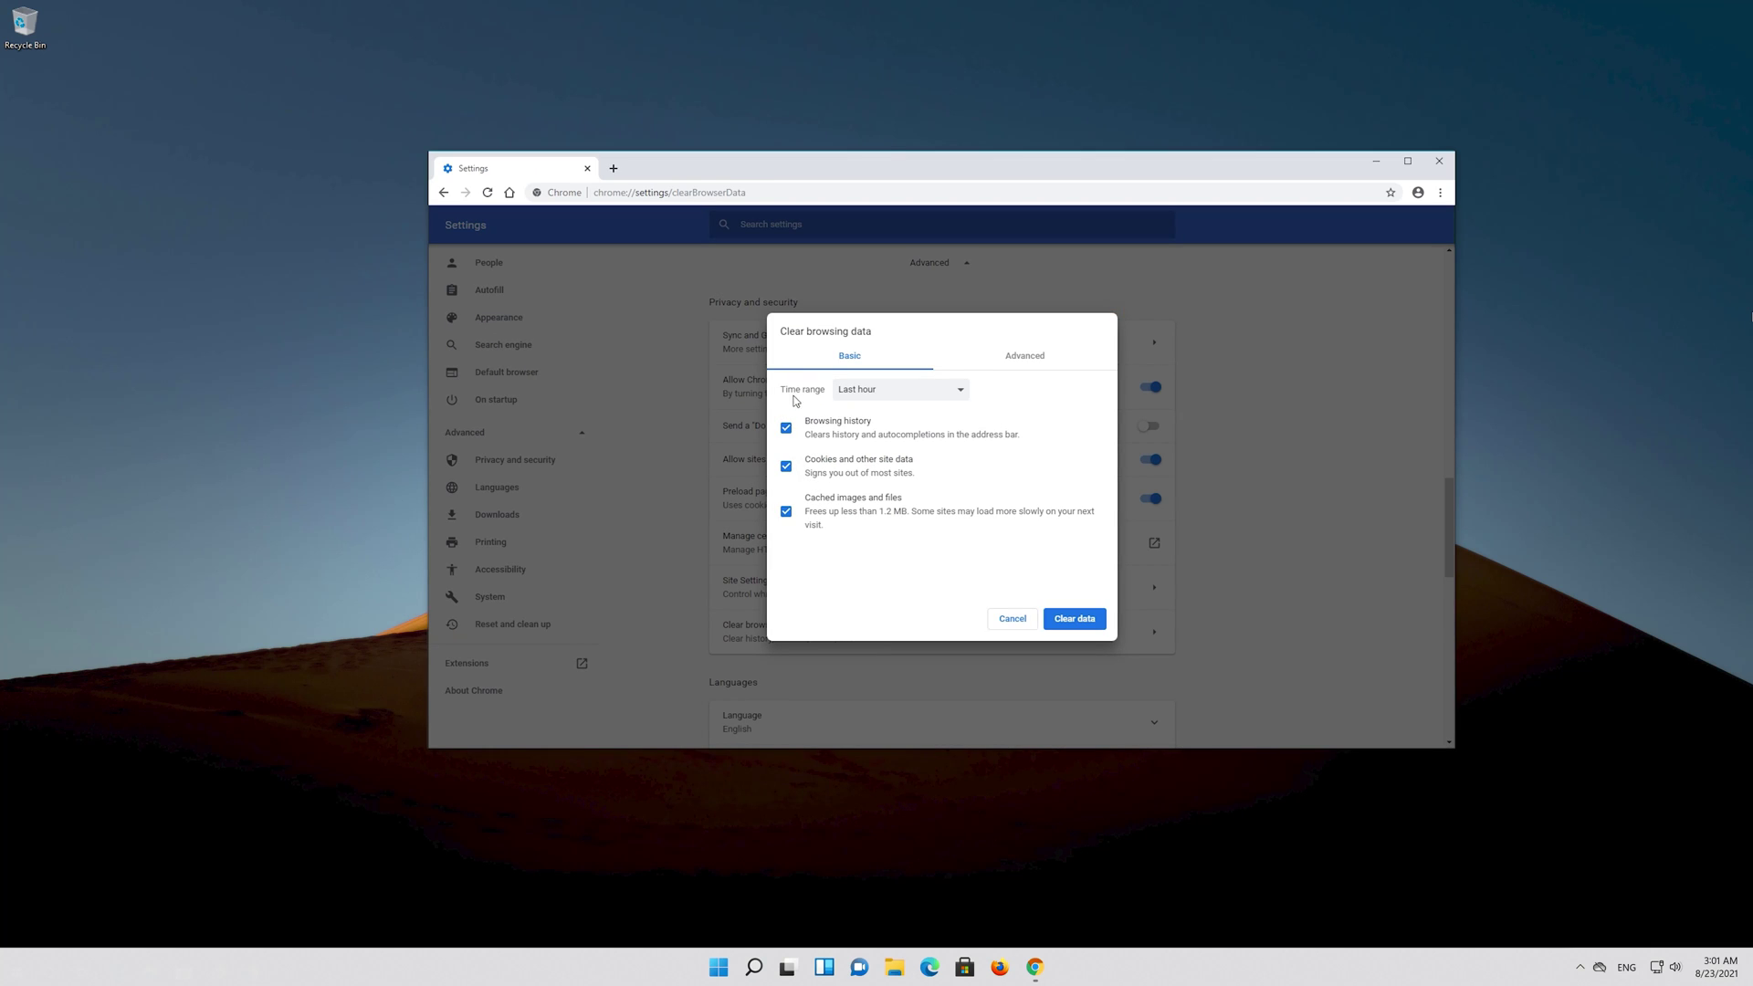
left_click(858, 395)
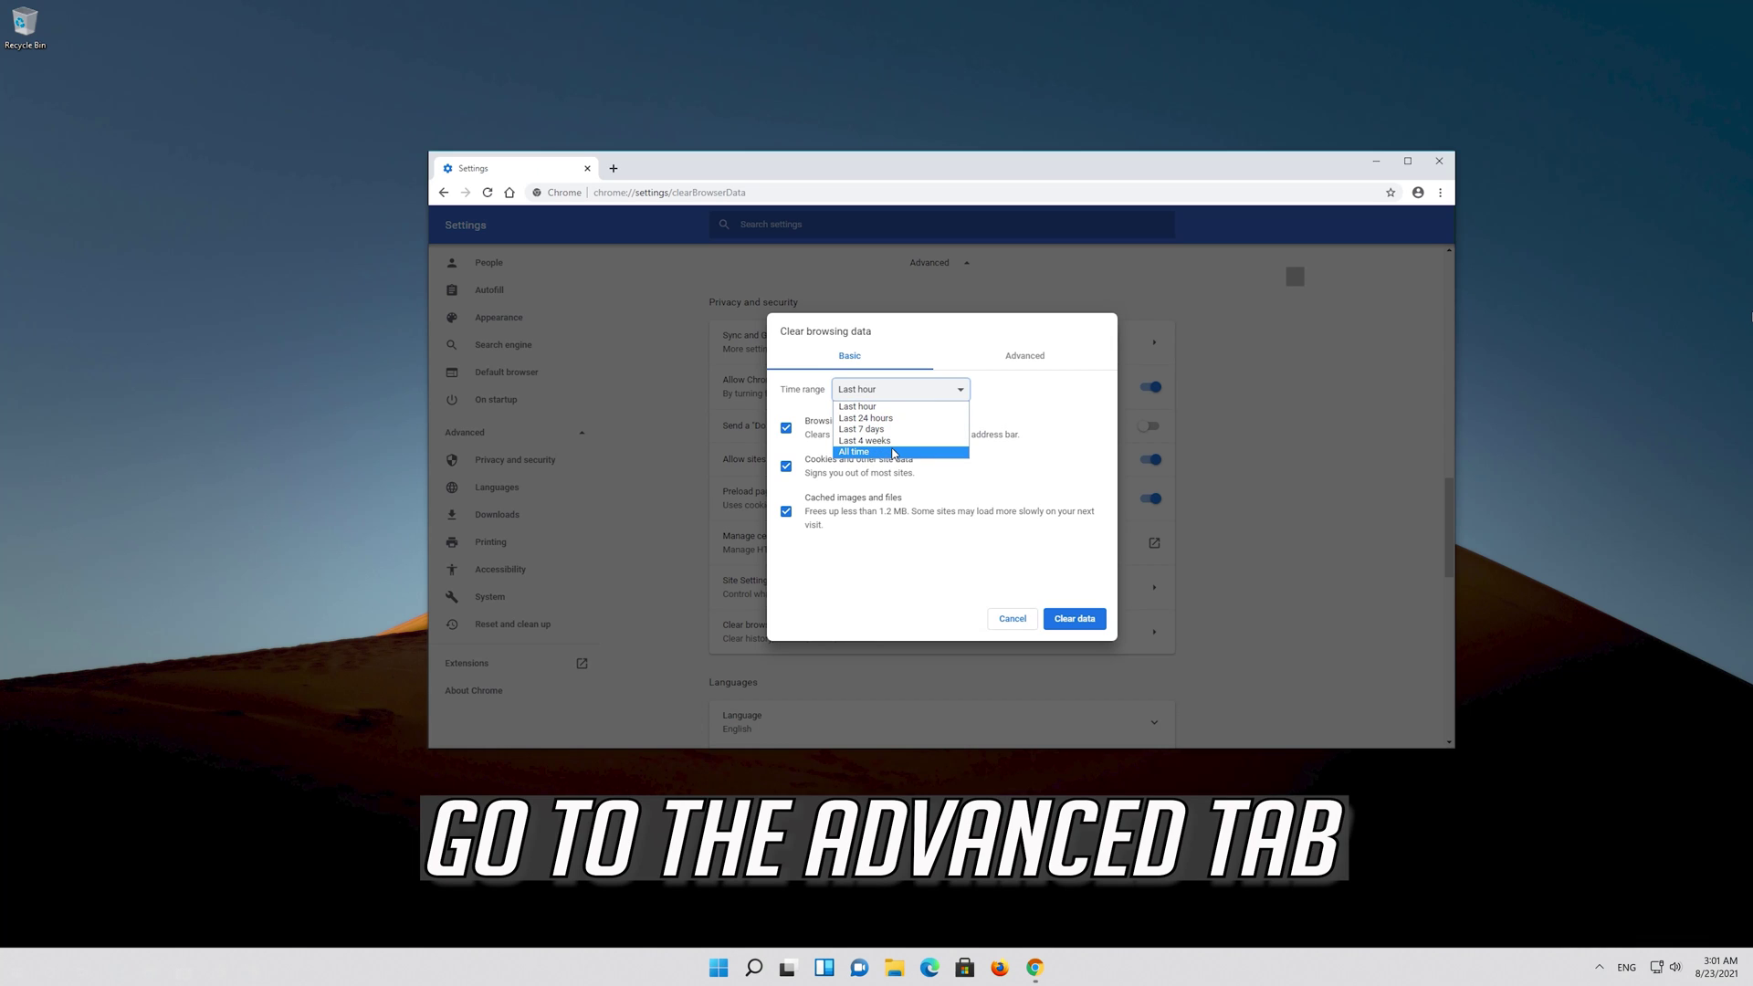
left_click(894, 454)
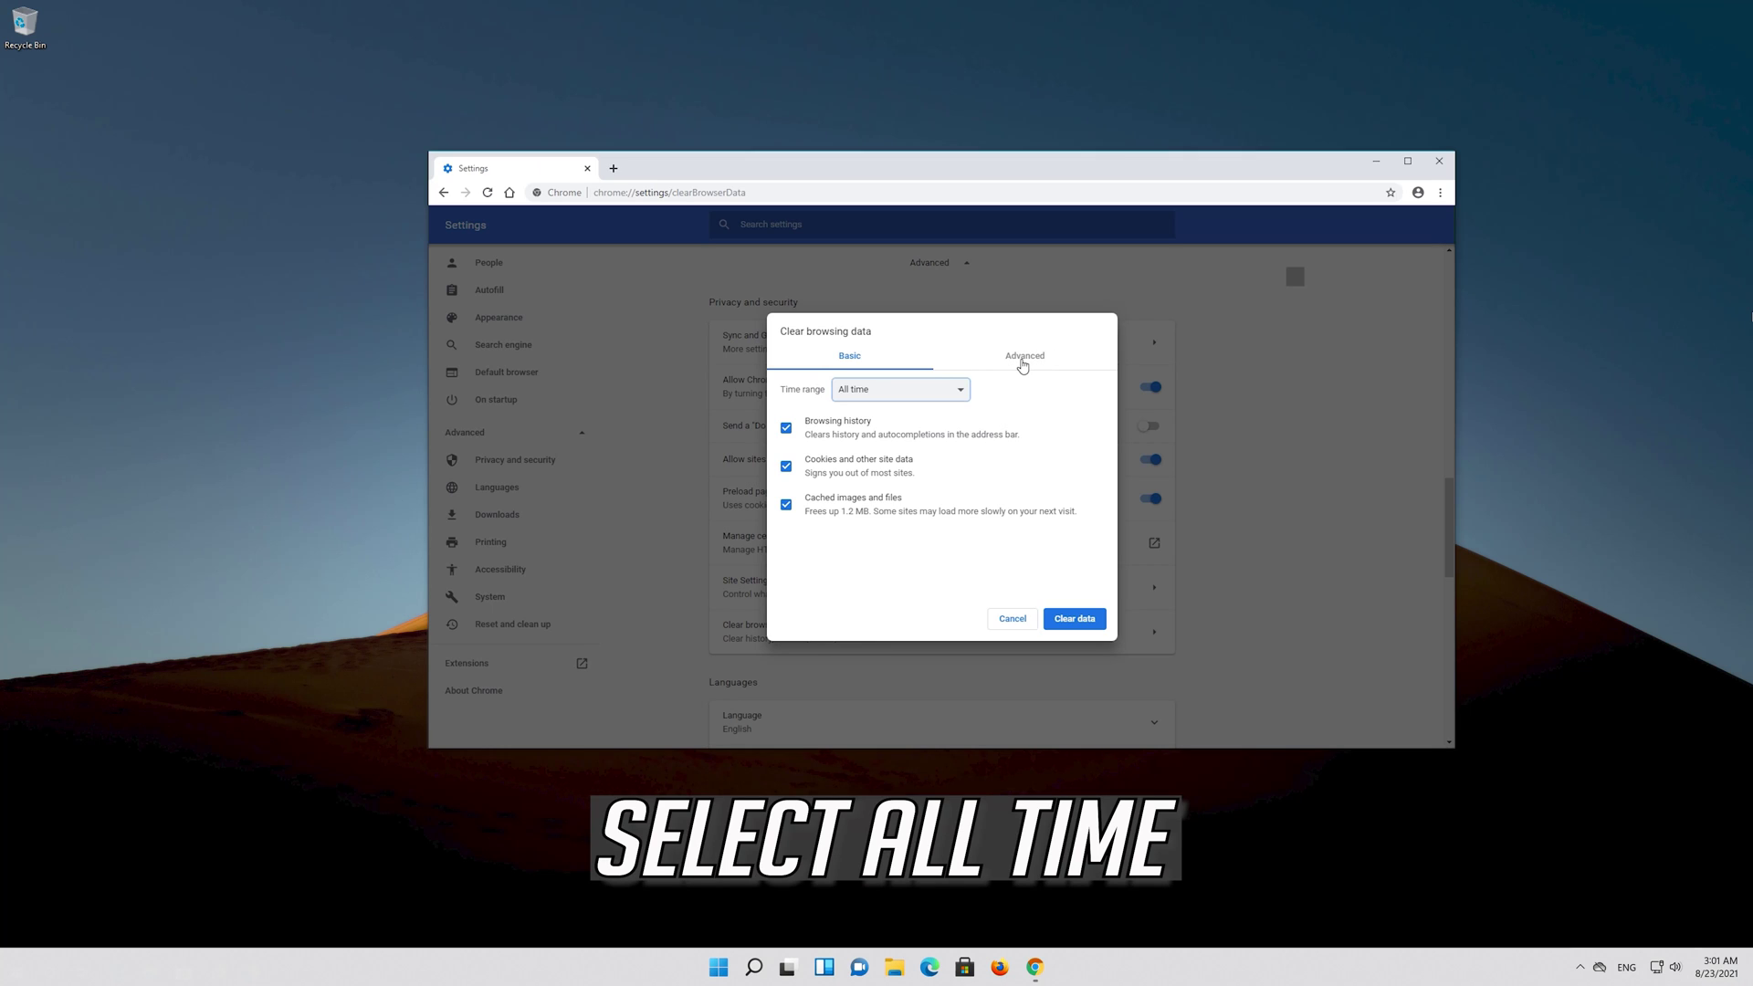
left_click(1023, 364)
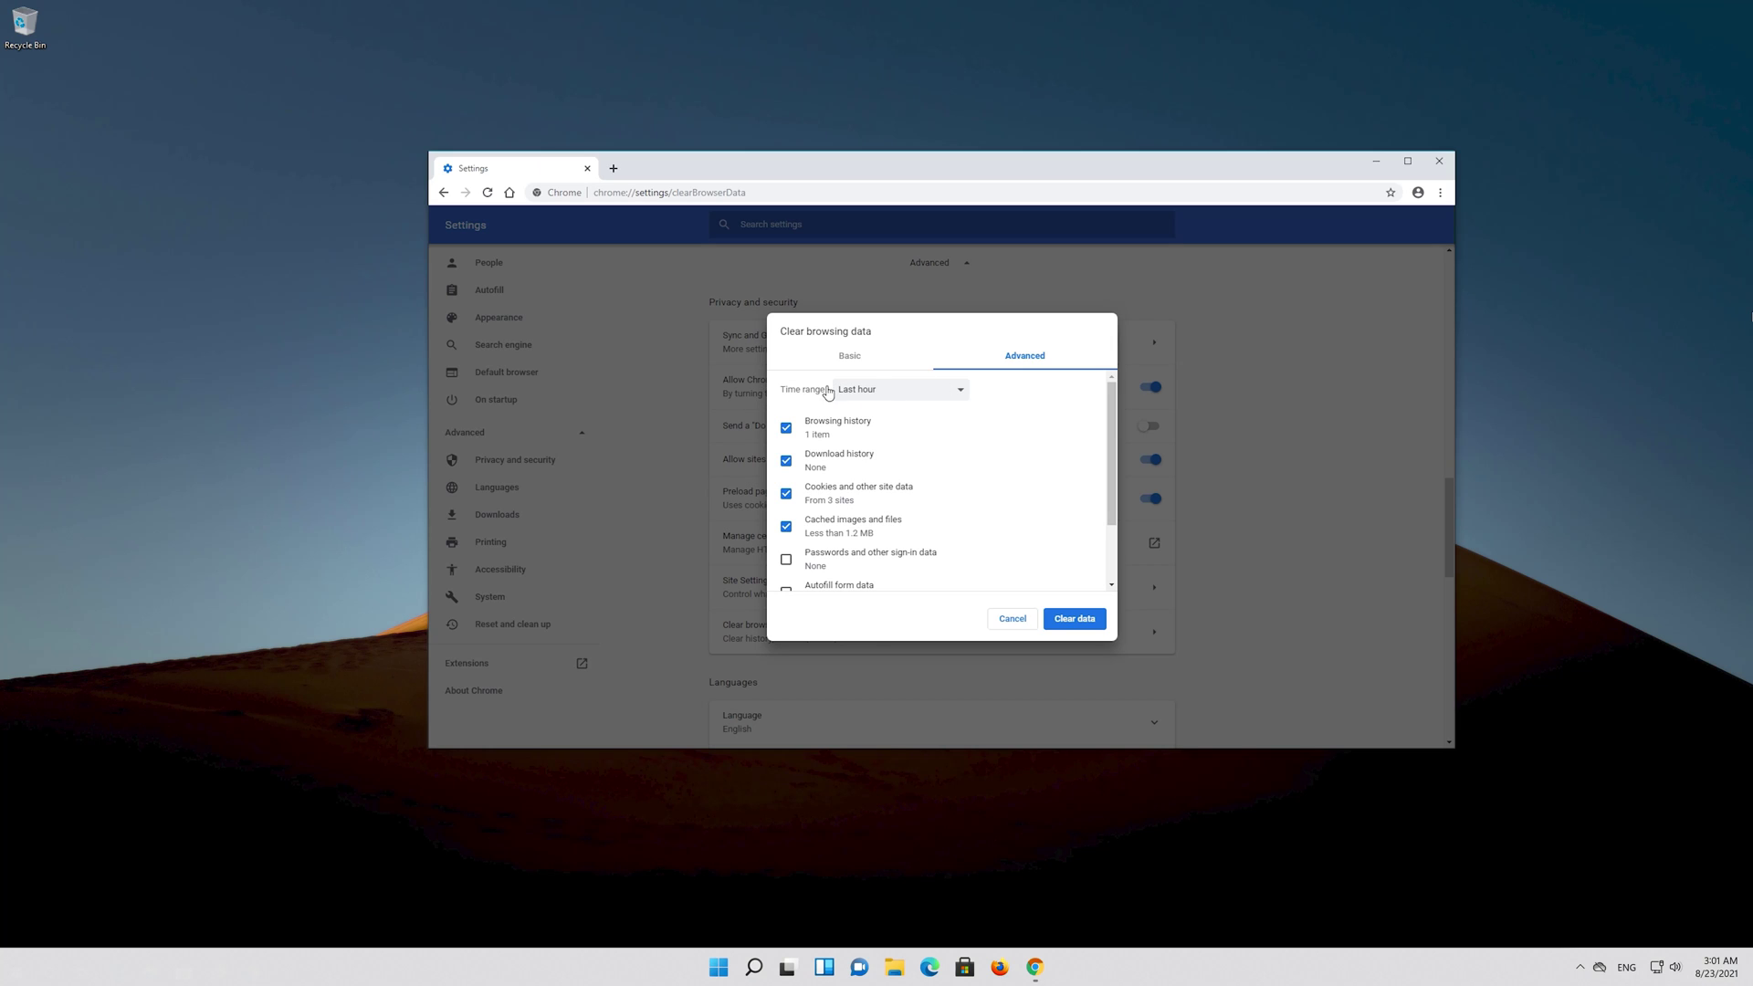
left_click(902, 391)
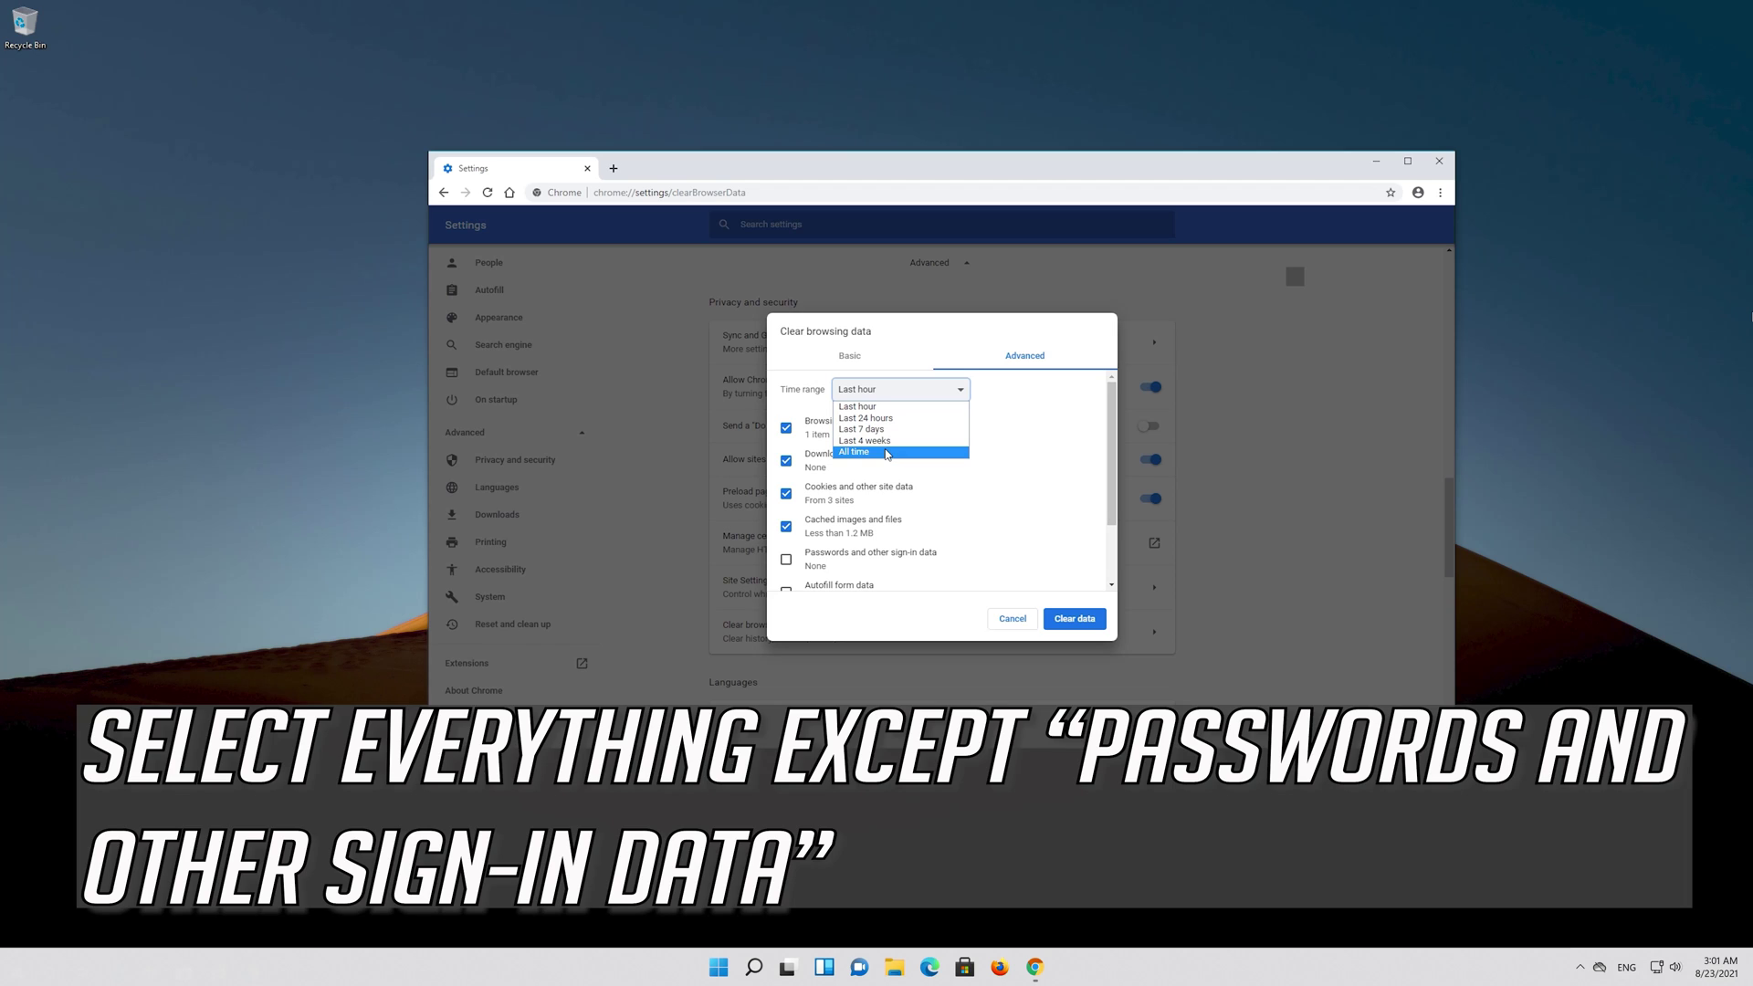
left_click(885, 452)
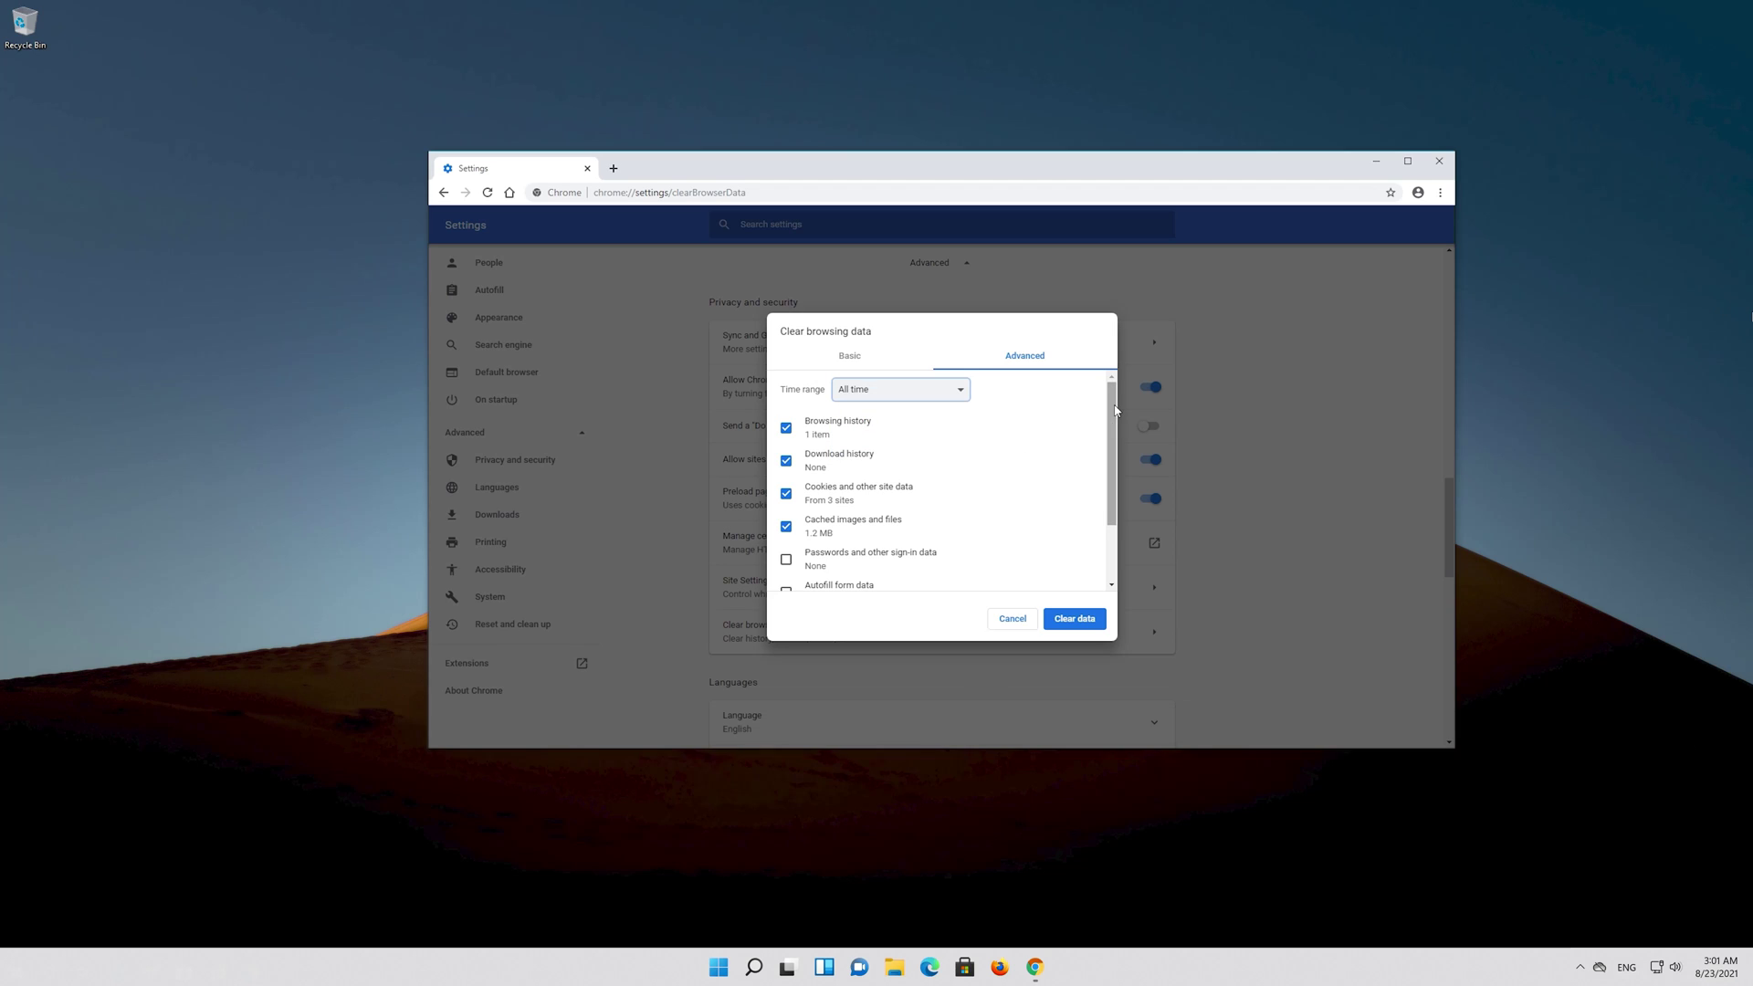
scroll(1114, 445, "down", 1)
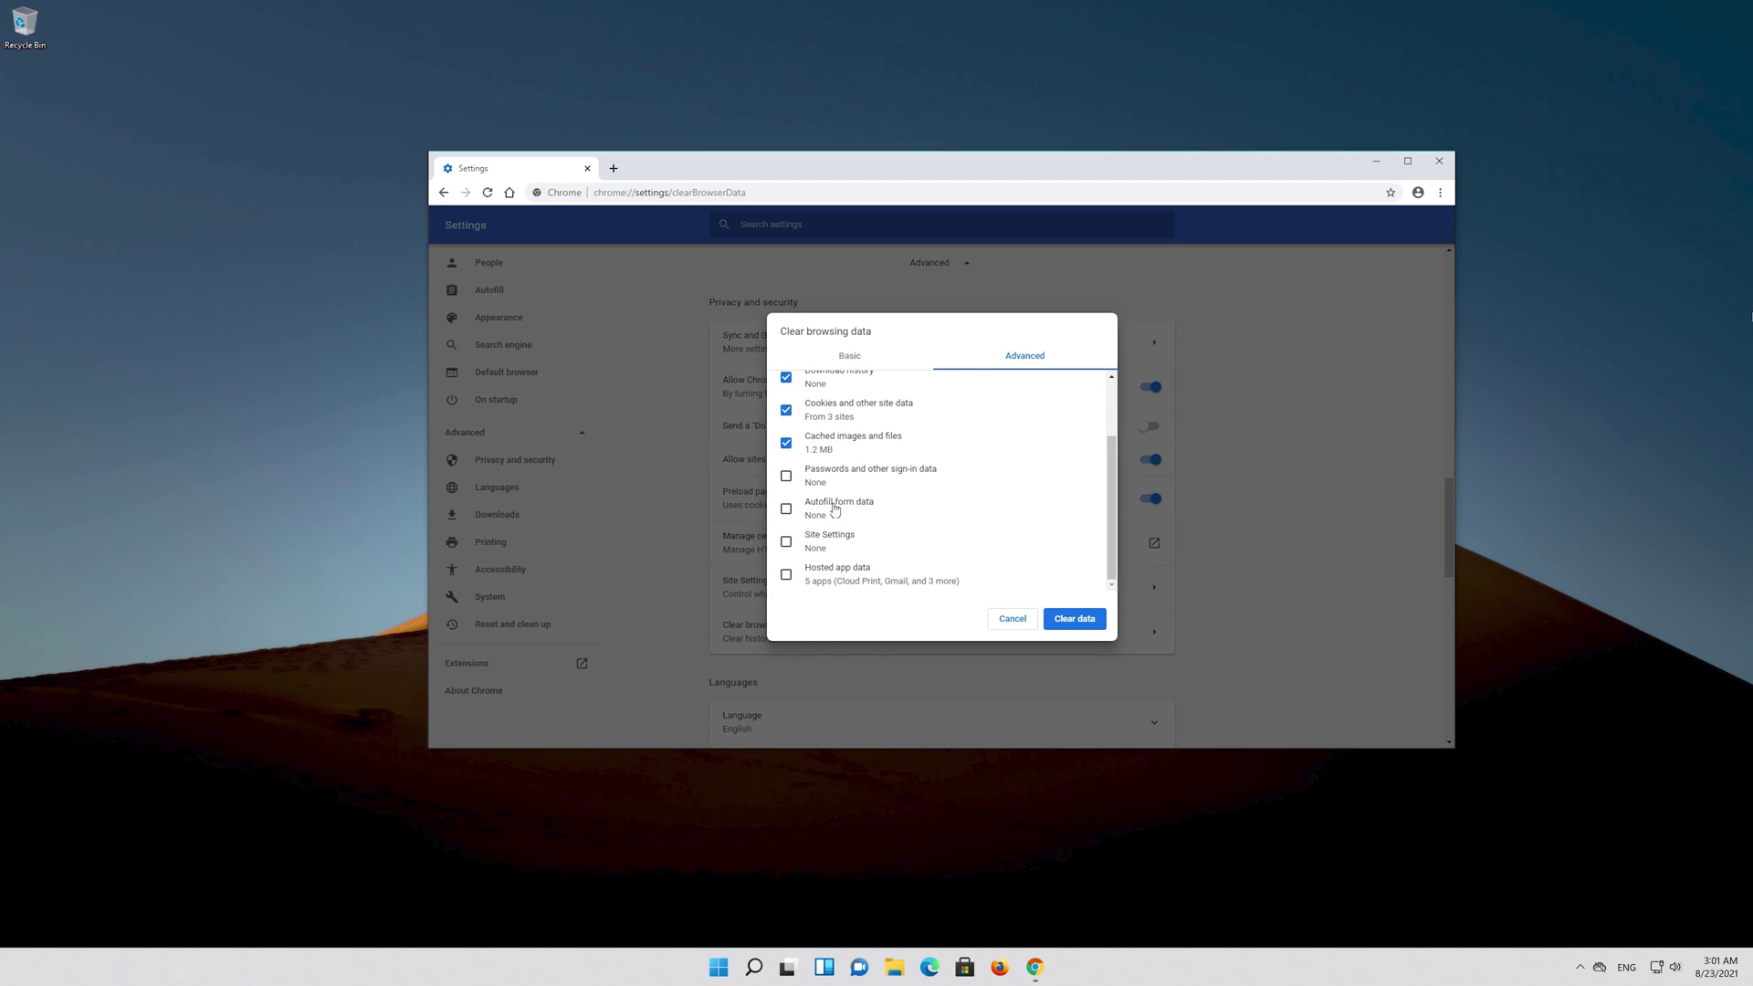
left_click(787, 542)
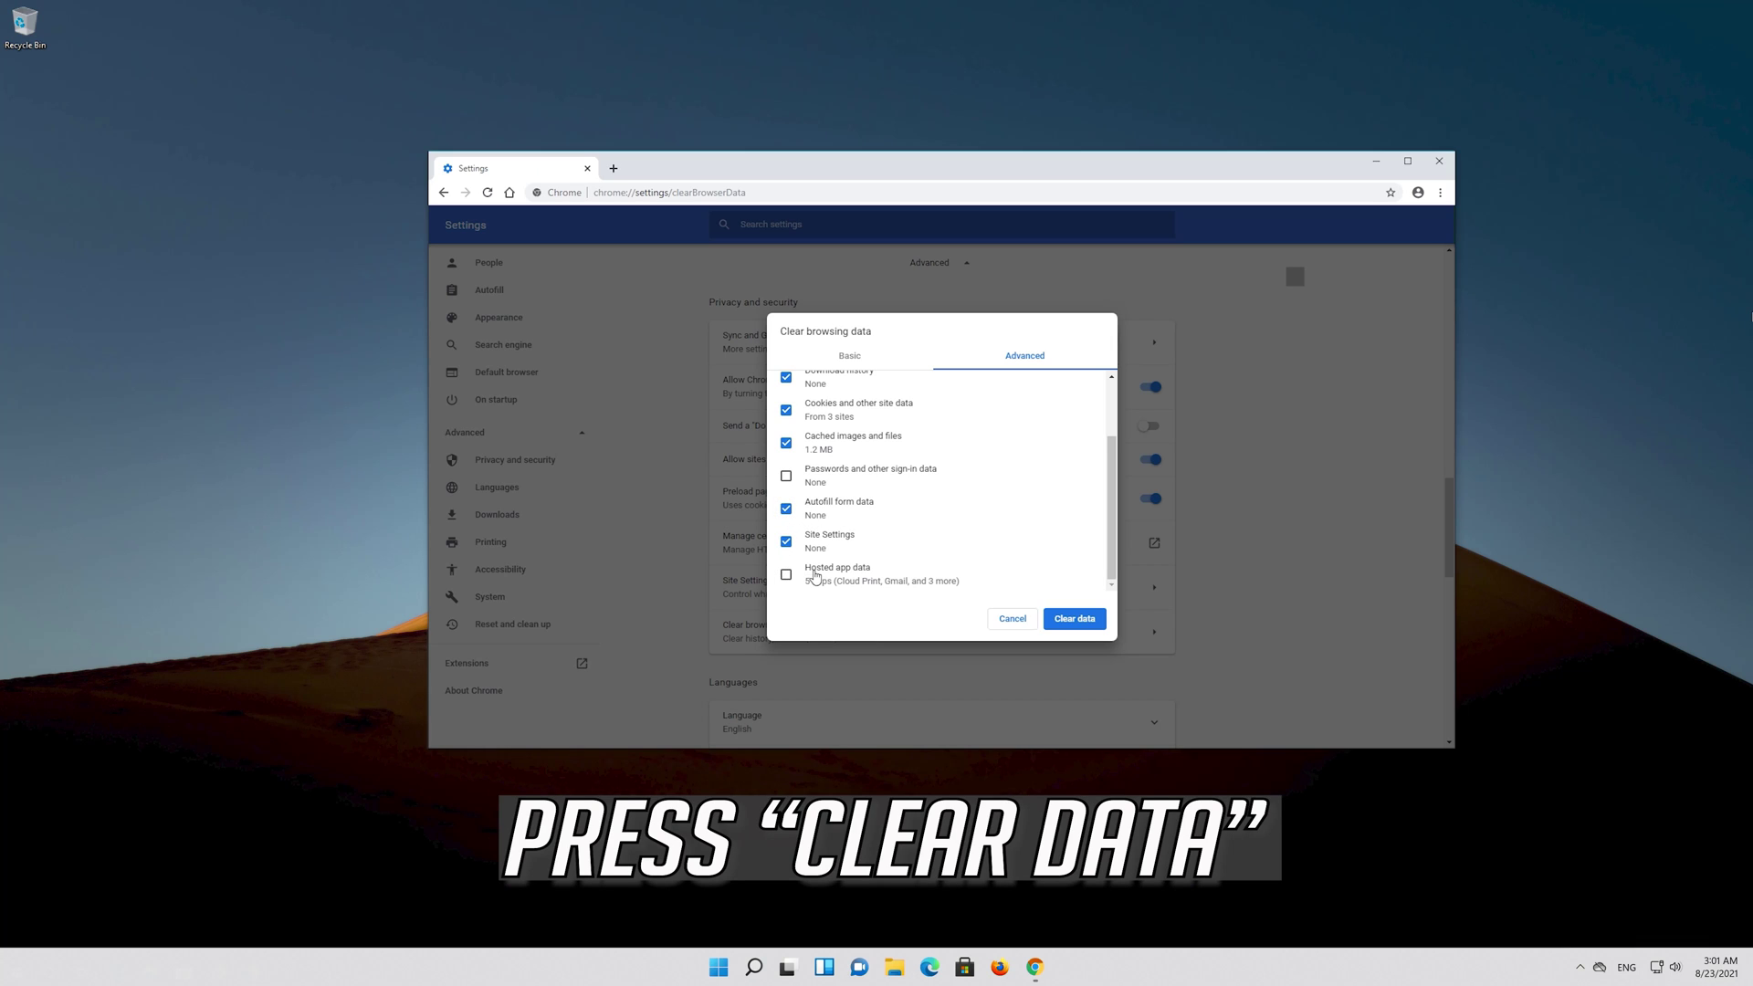
left_click(783, 576)
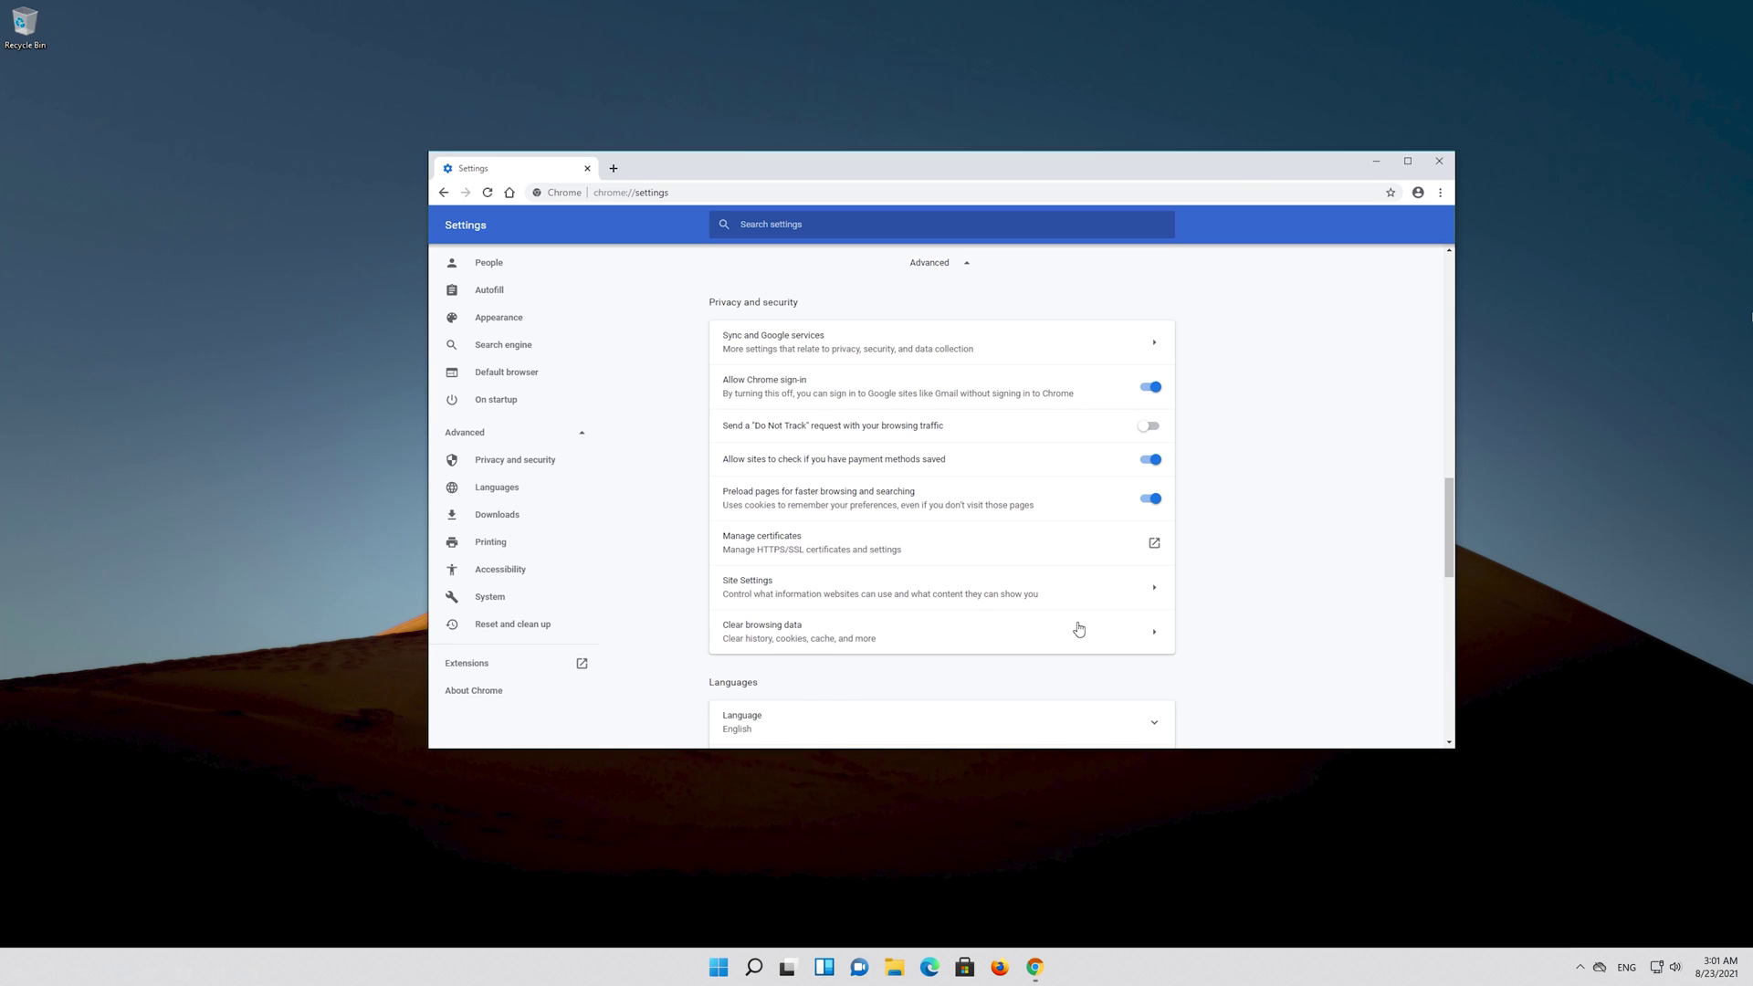
- Use 'Restore settings to their original defaults' under Reset and clean up and confirm Reset settings
scroll(1078, 628, "down", 10)
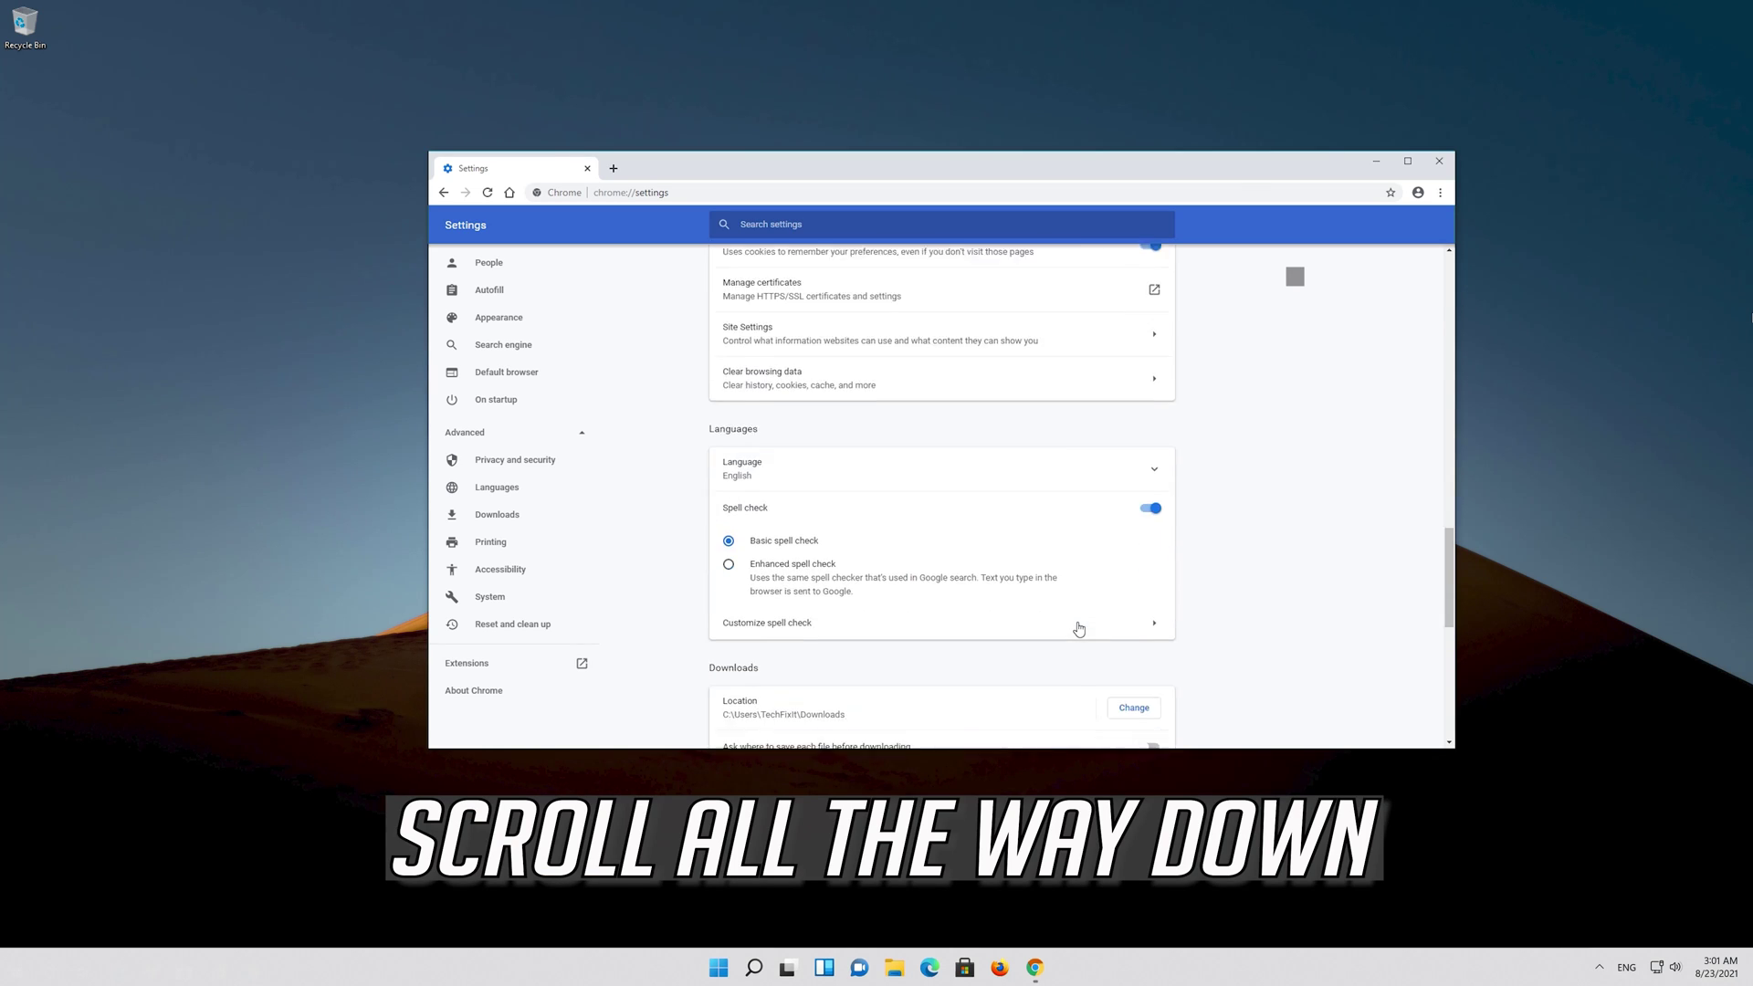
scroll(1078, 628, "down", 1)
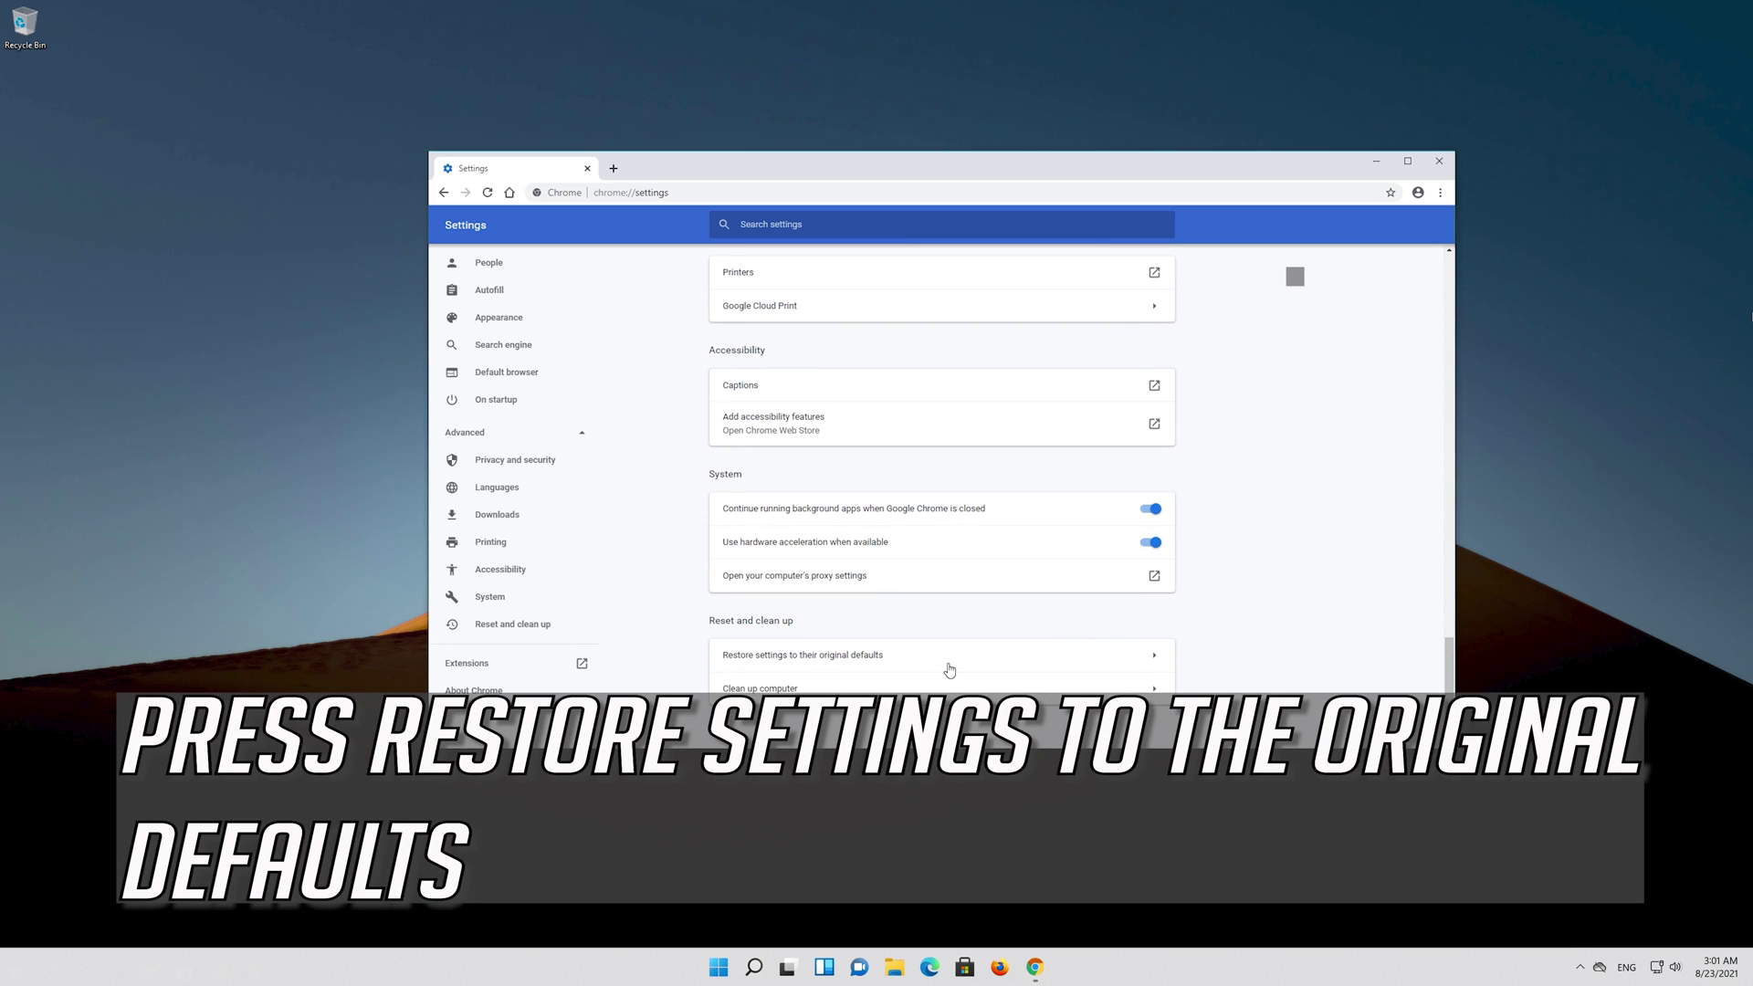
left_click(1094, 658)
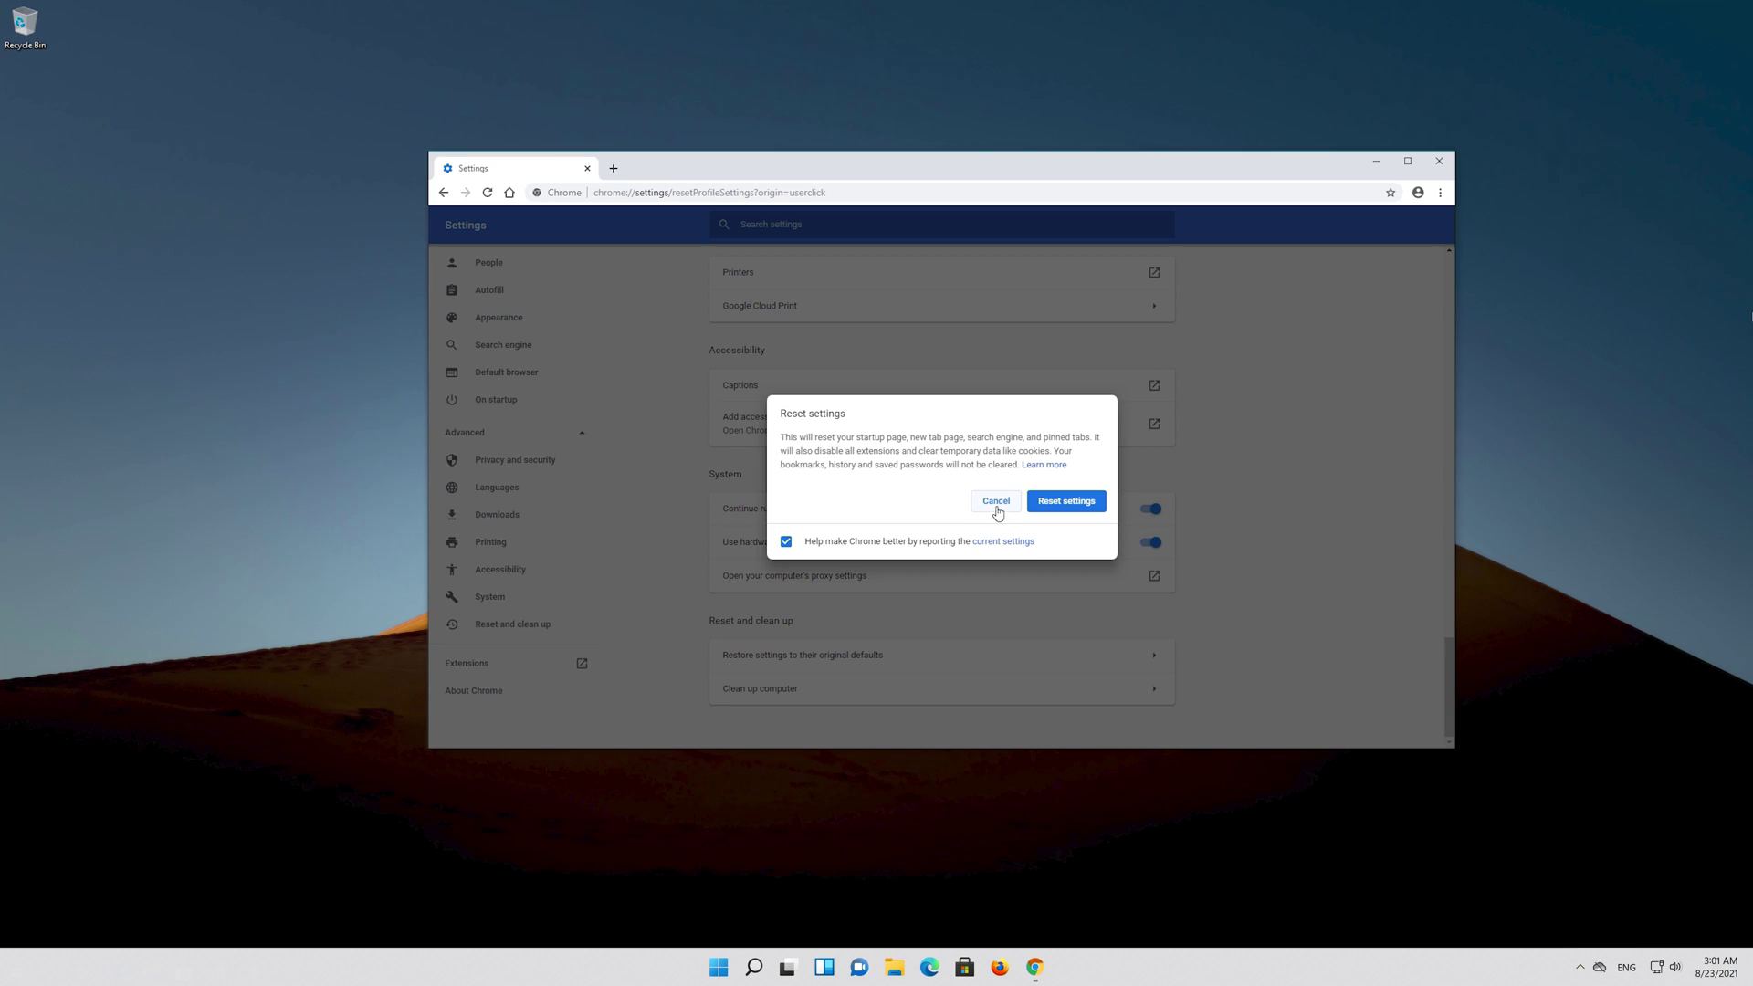
left_click(1079, 504)
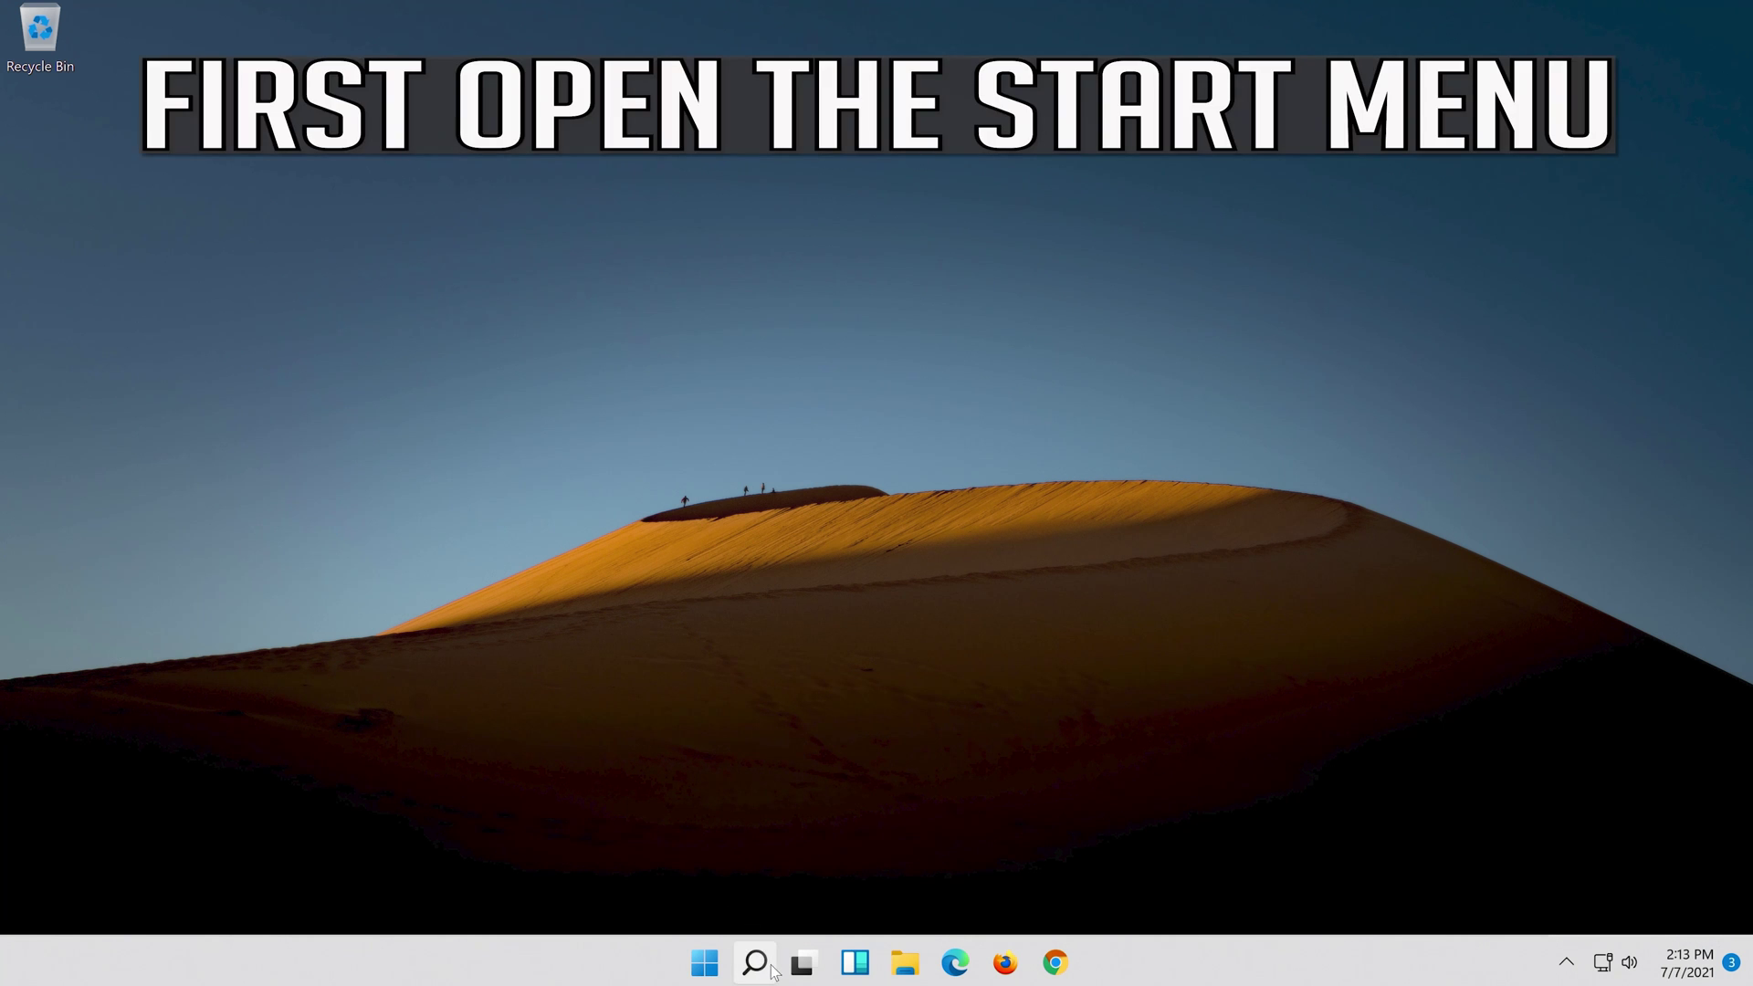
- Search the taskbar for 'settings' and launch the Settings app from Best match
left_click(771, 967)
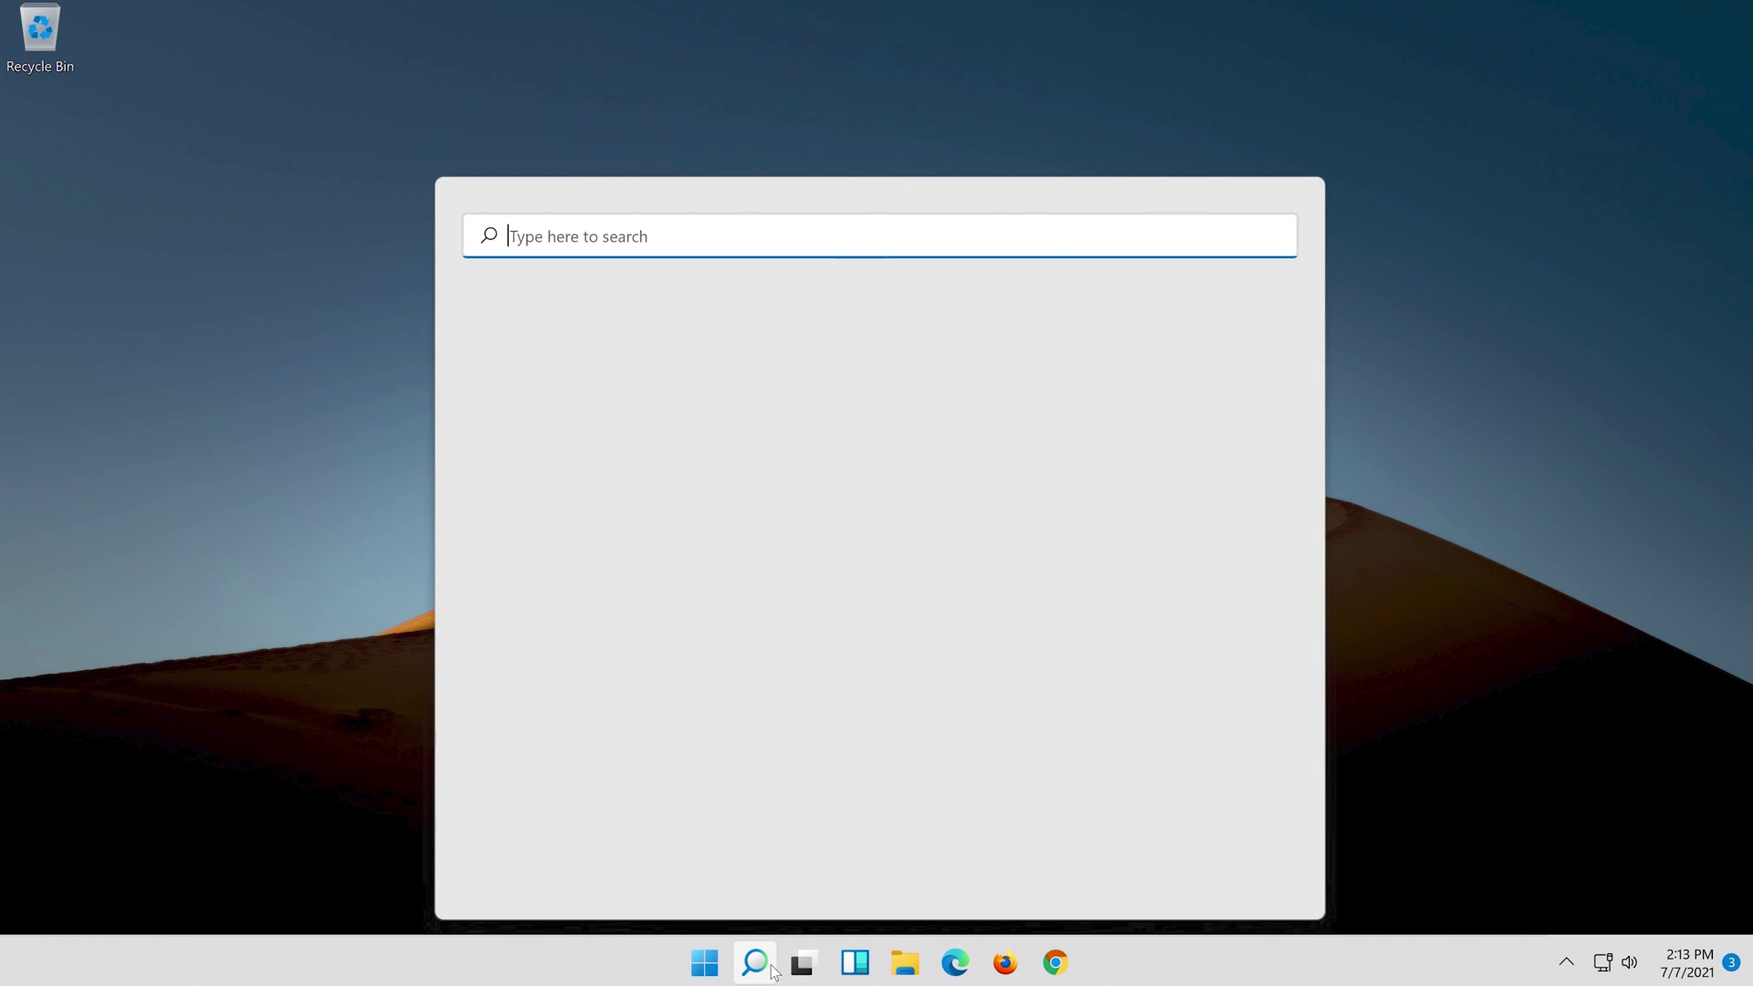
type("settings")
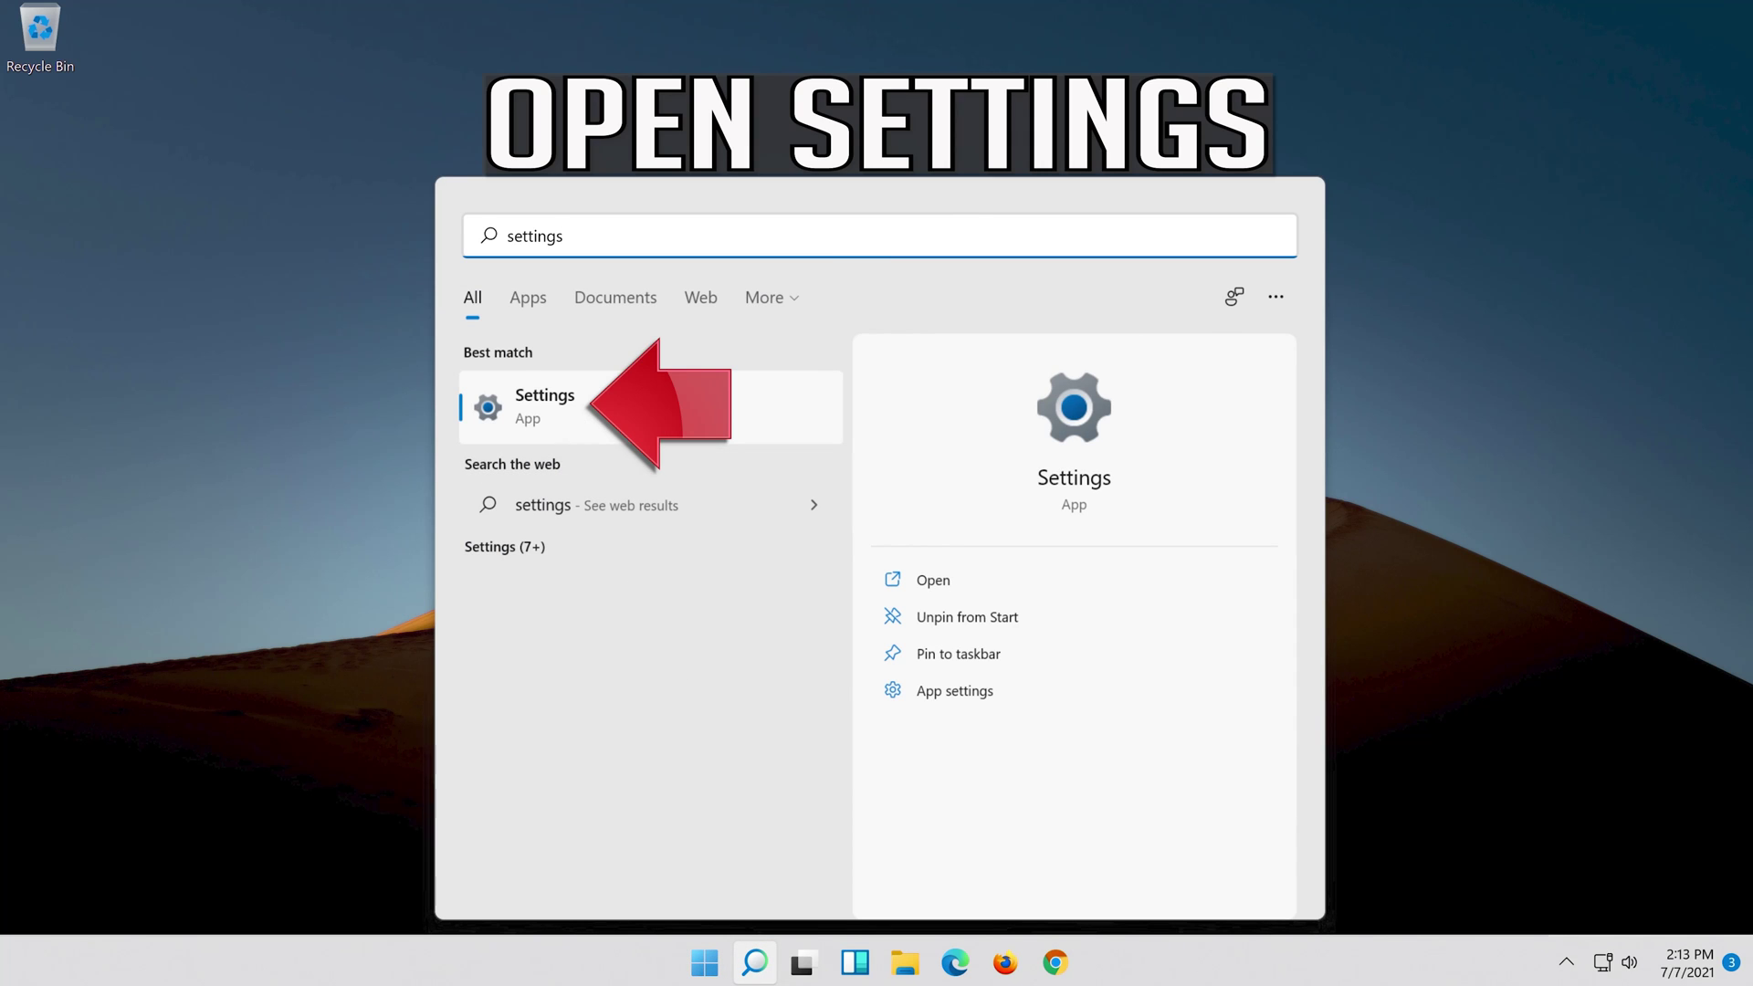
left_click(626, 419)
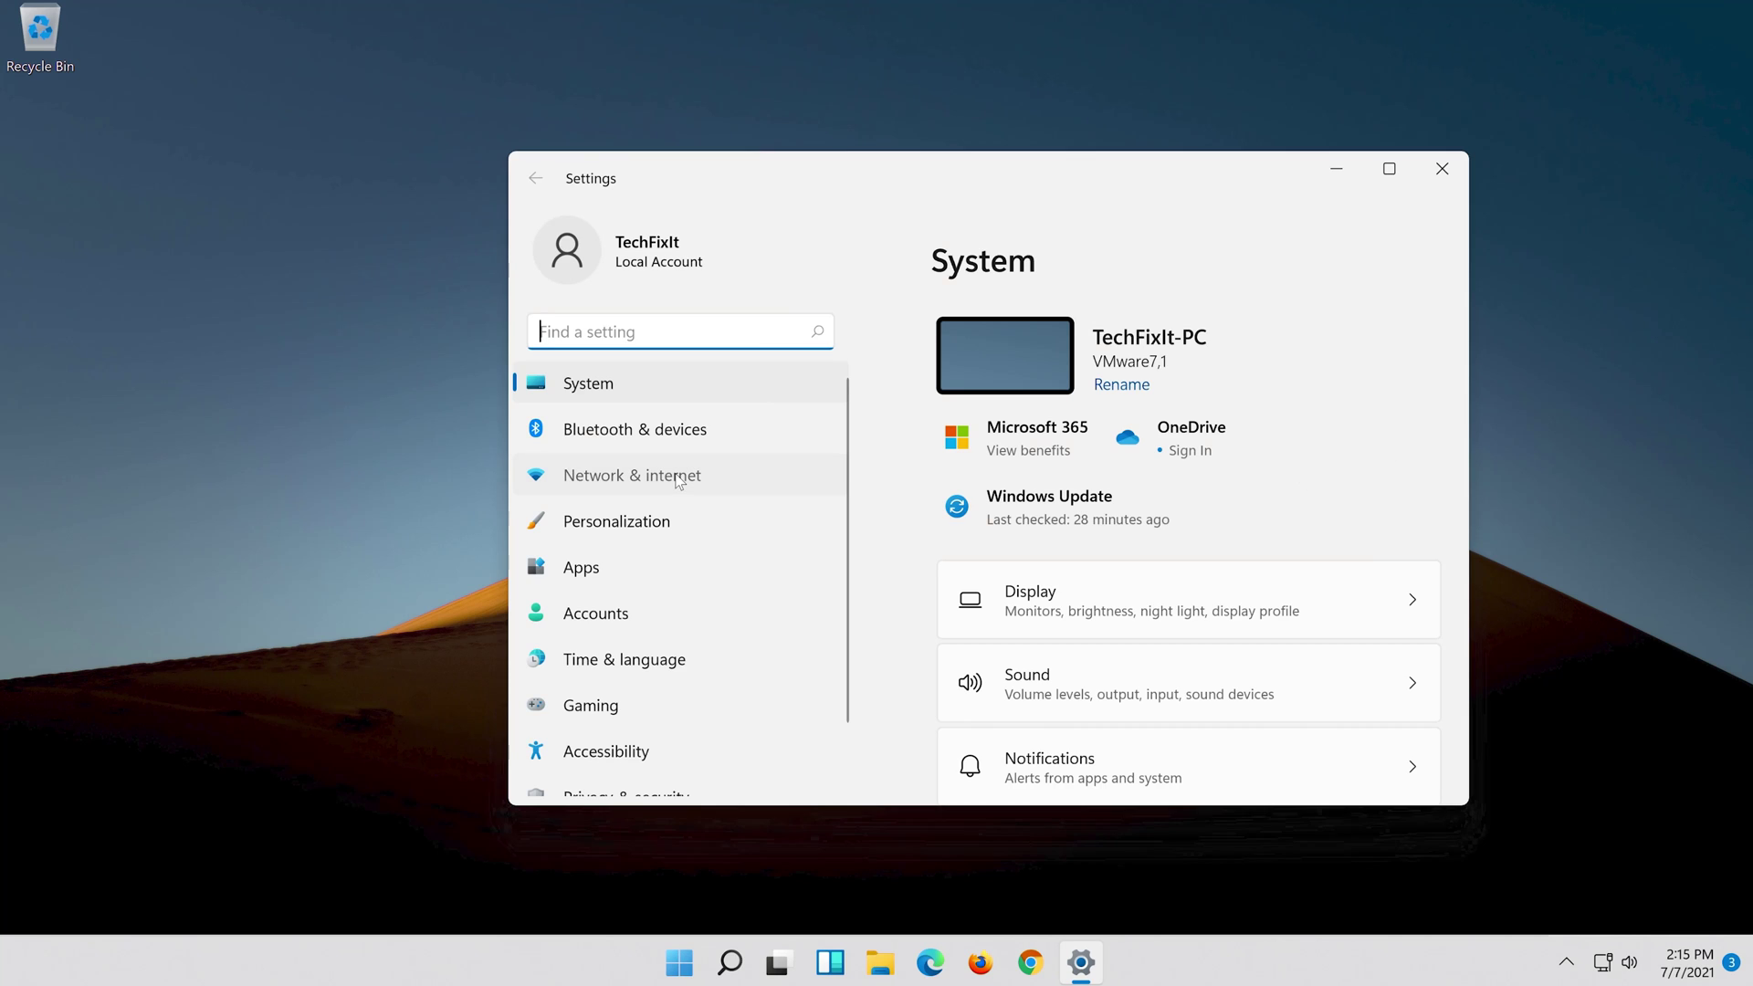
- Run Network reset from Network & internet > Advanced network settings, confirming with Yes
left_click(677, 482)
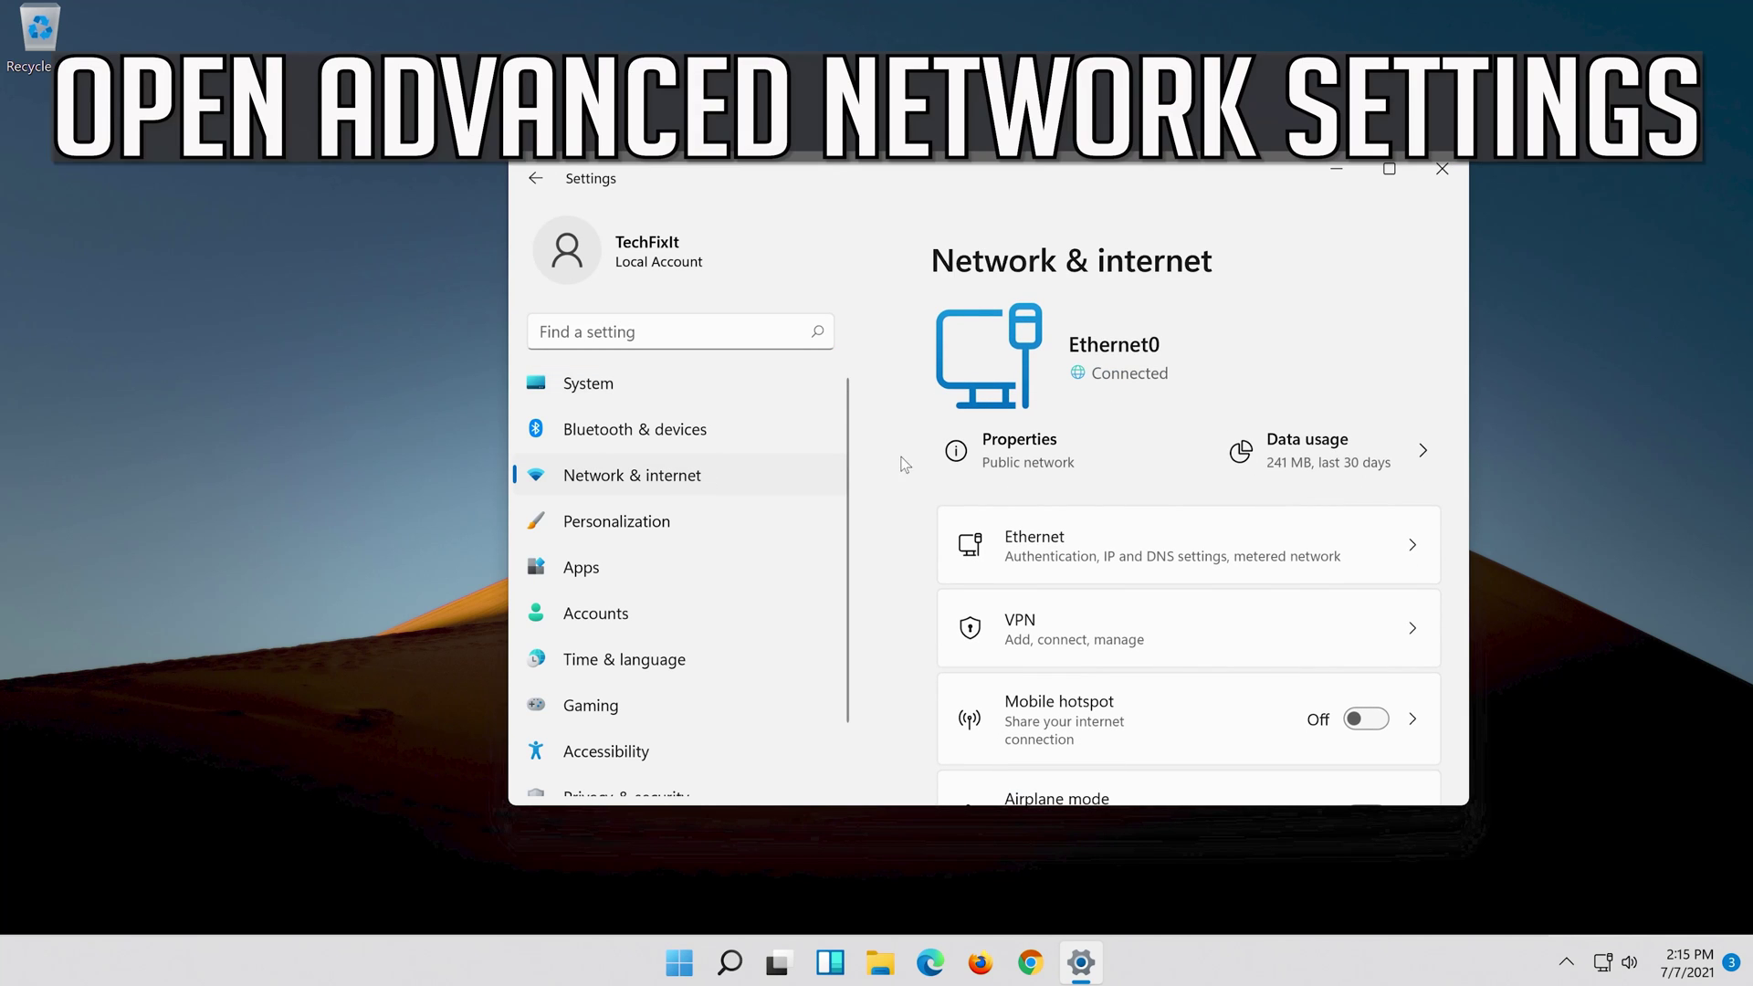
scroll(1269, 456, "down", 5)
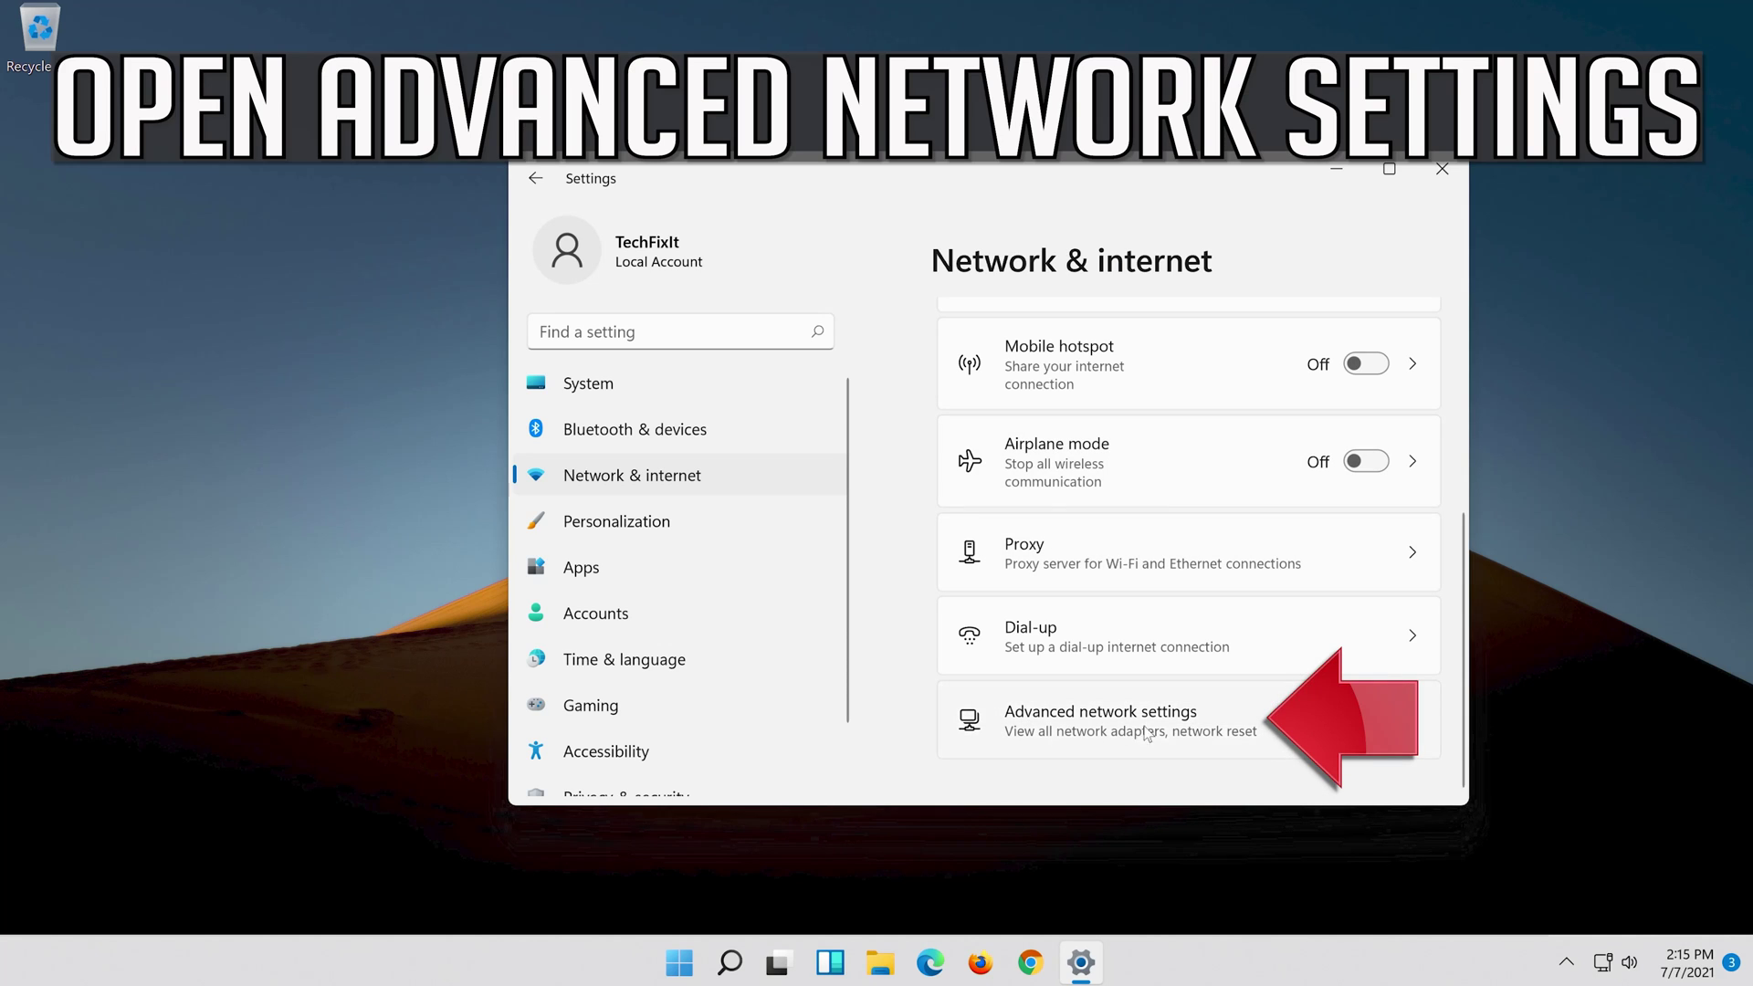
left_click(1076, 731)
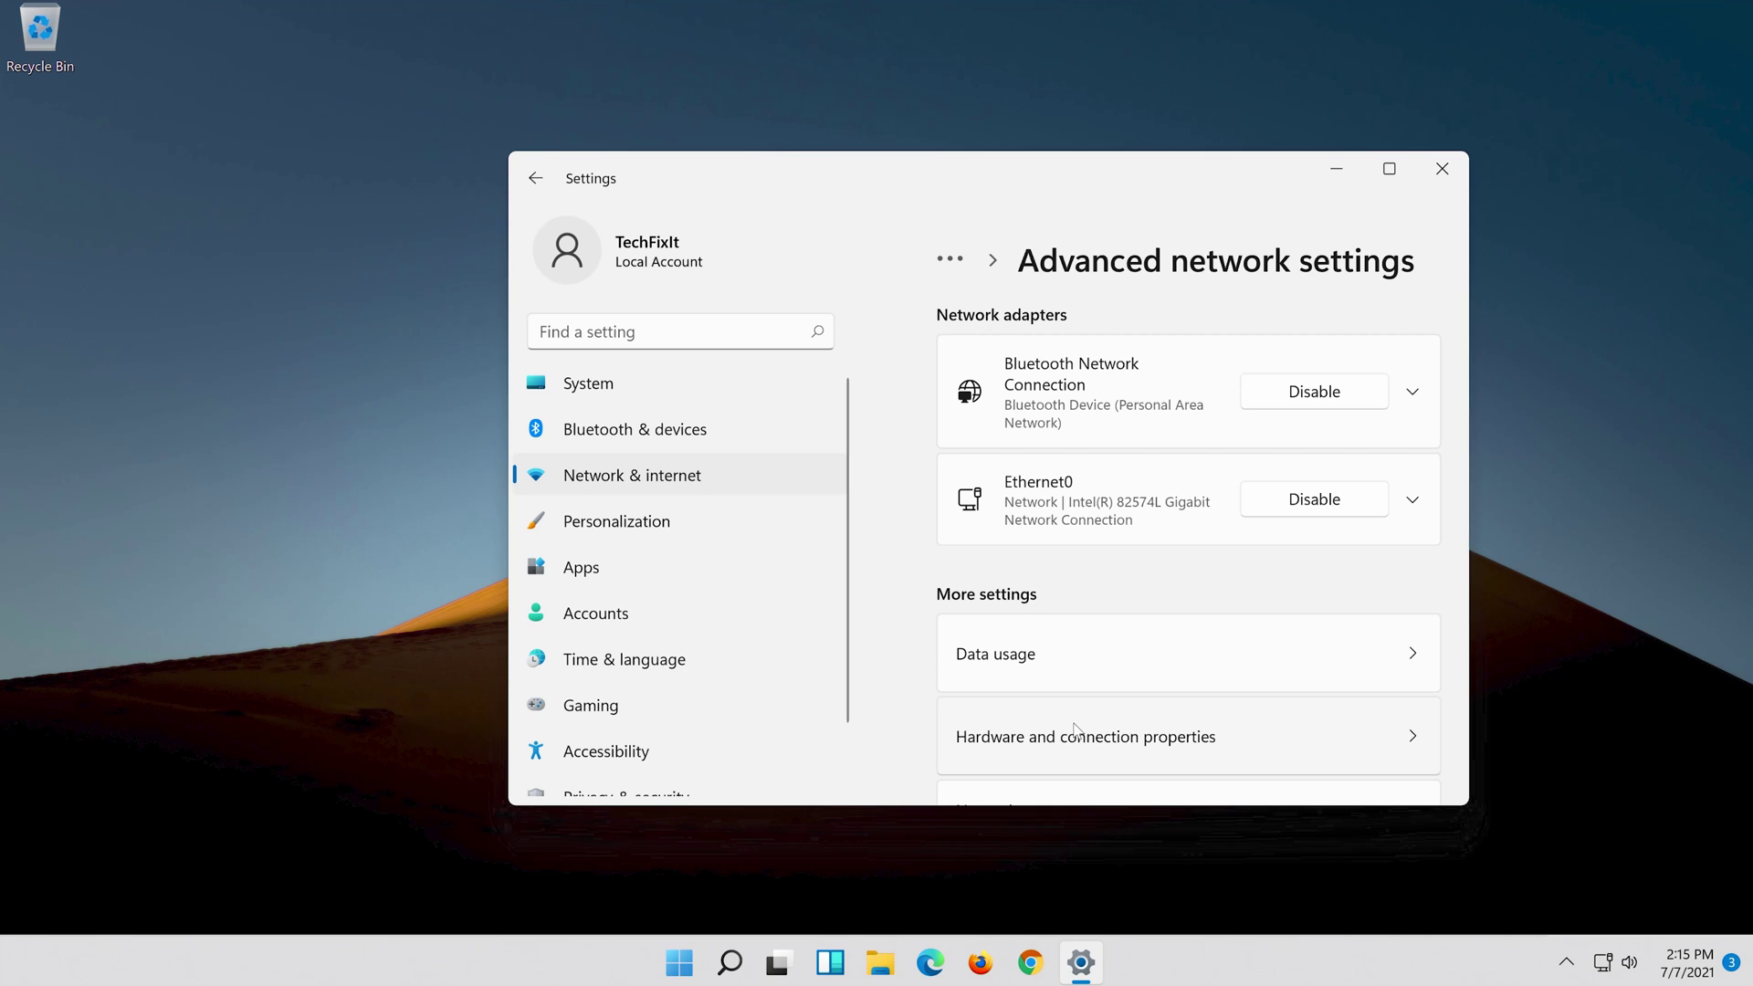
scroll(1076, 731, "down", 3)
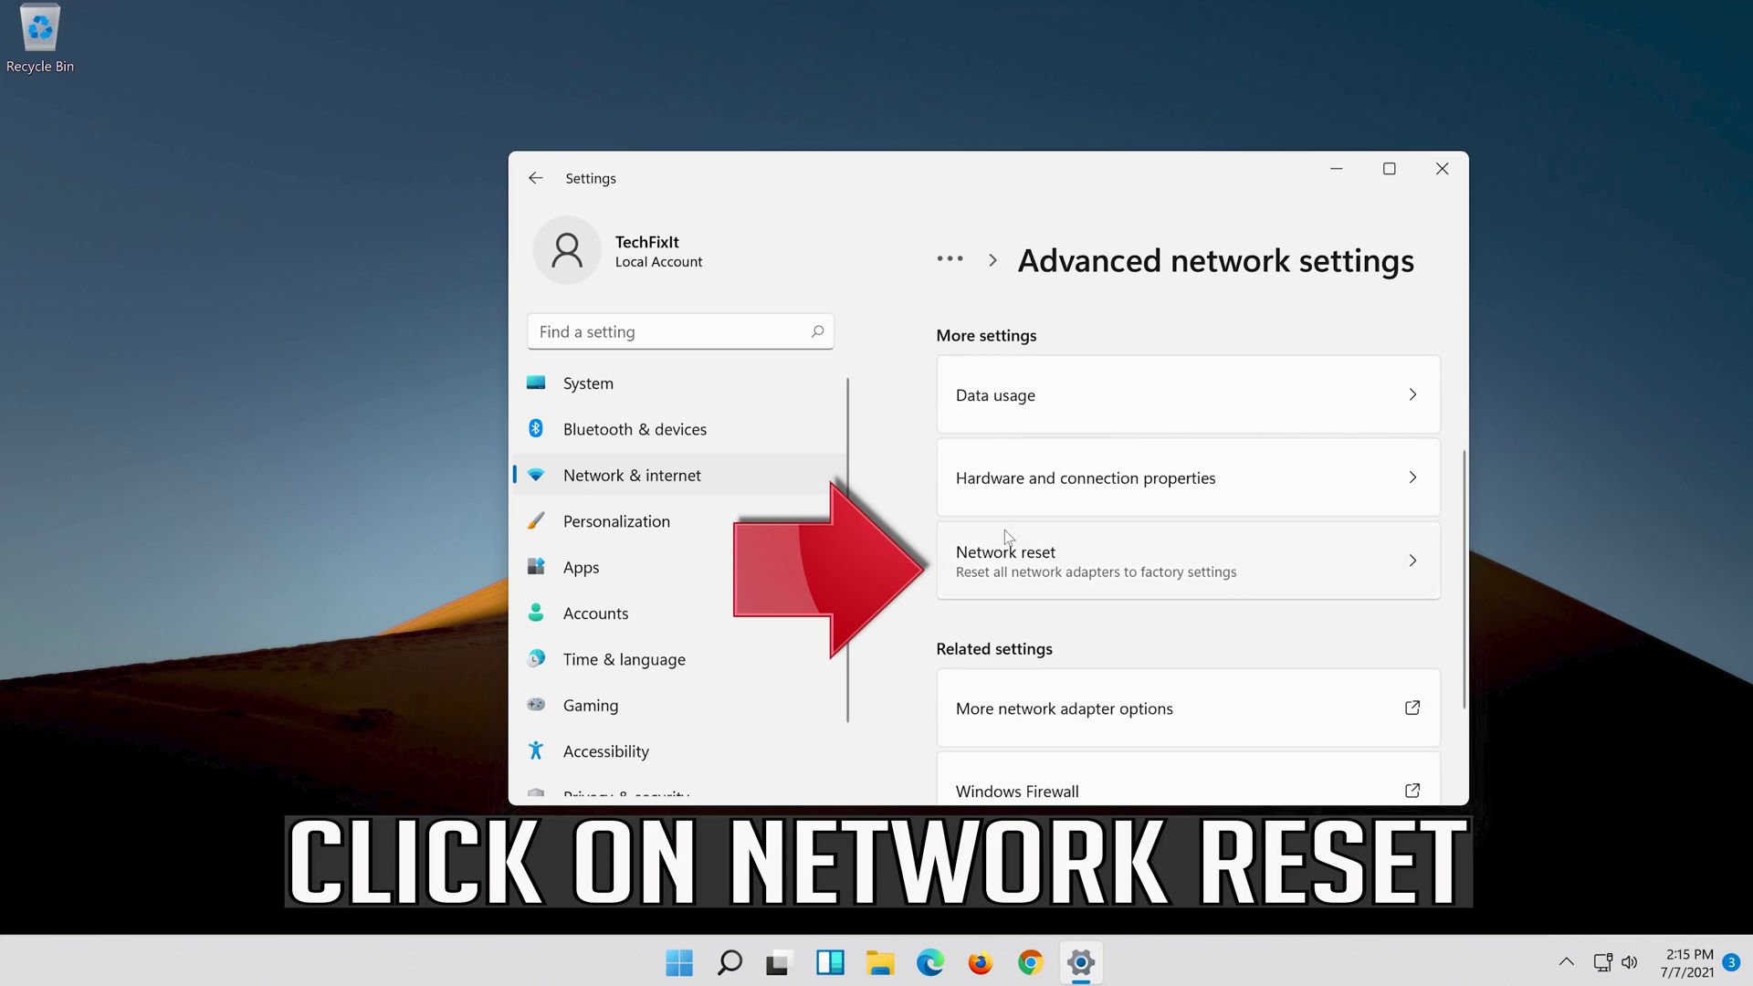
left_click(1168, 566)
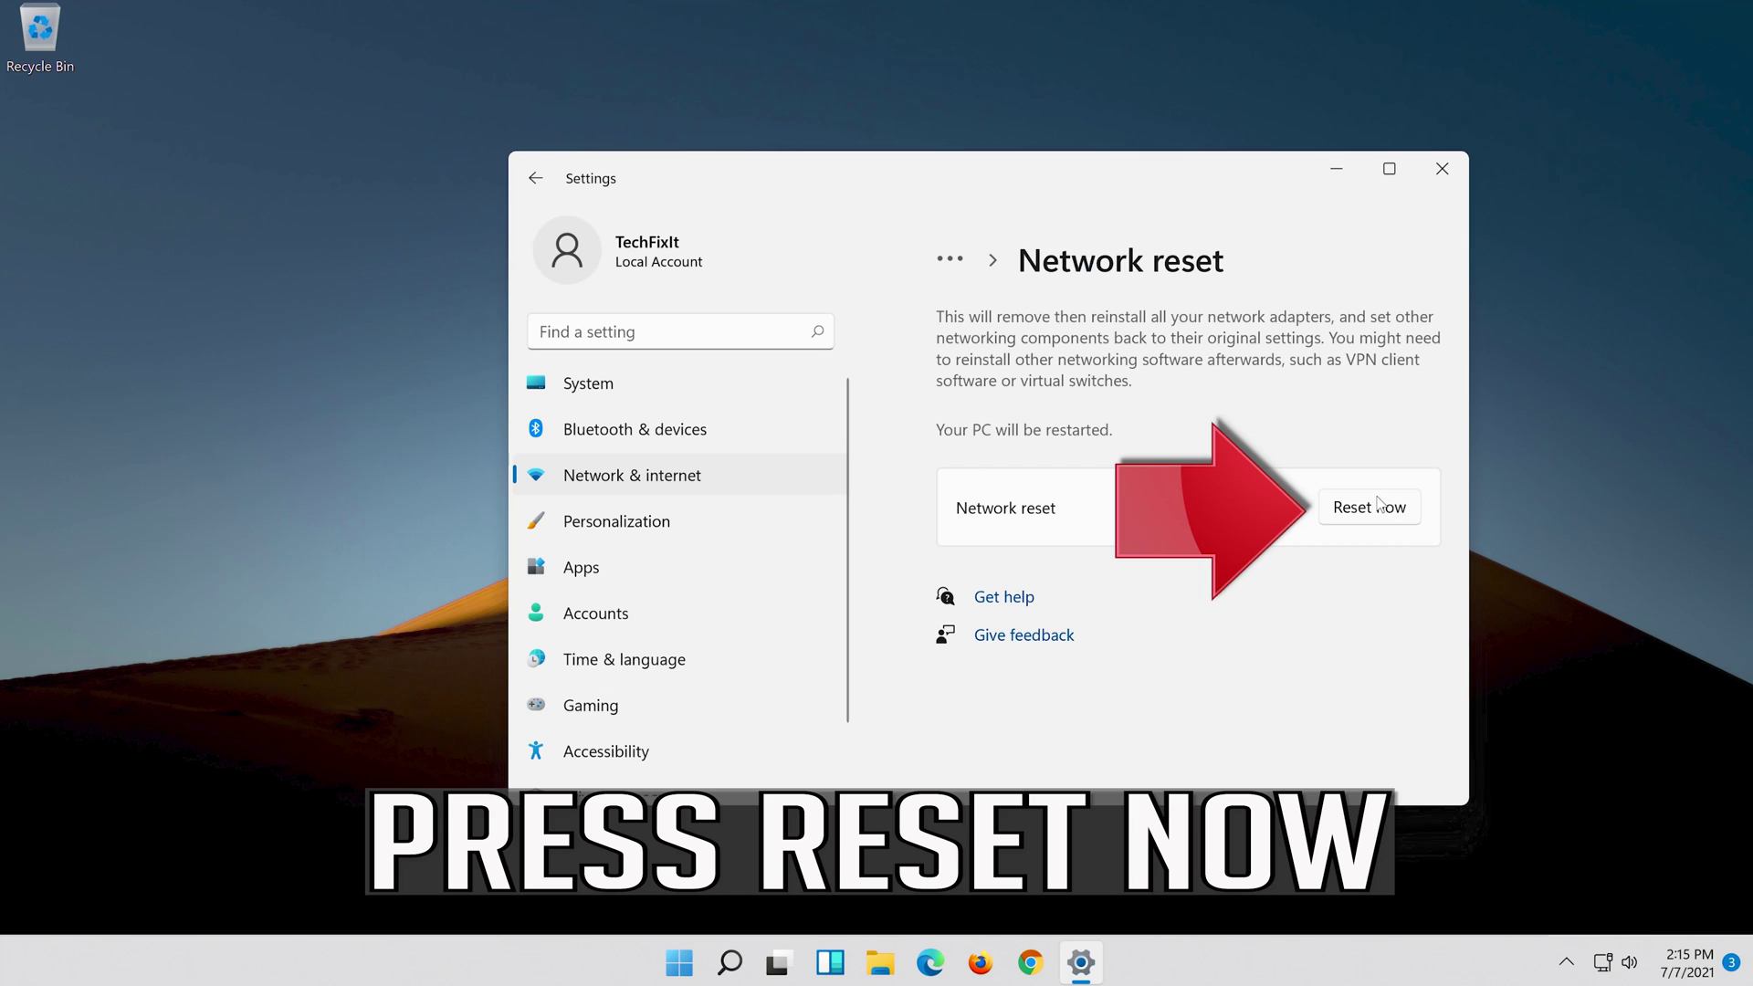
left_click(1378, 505)
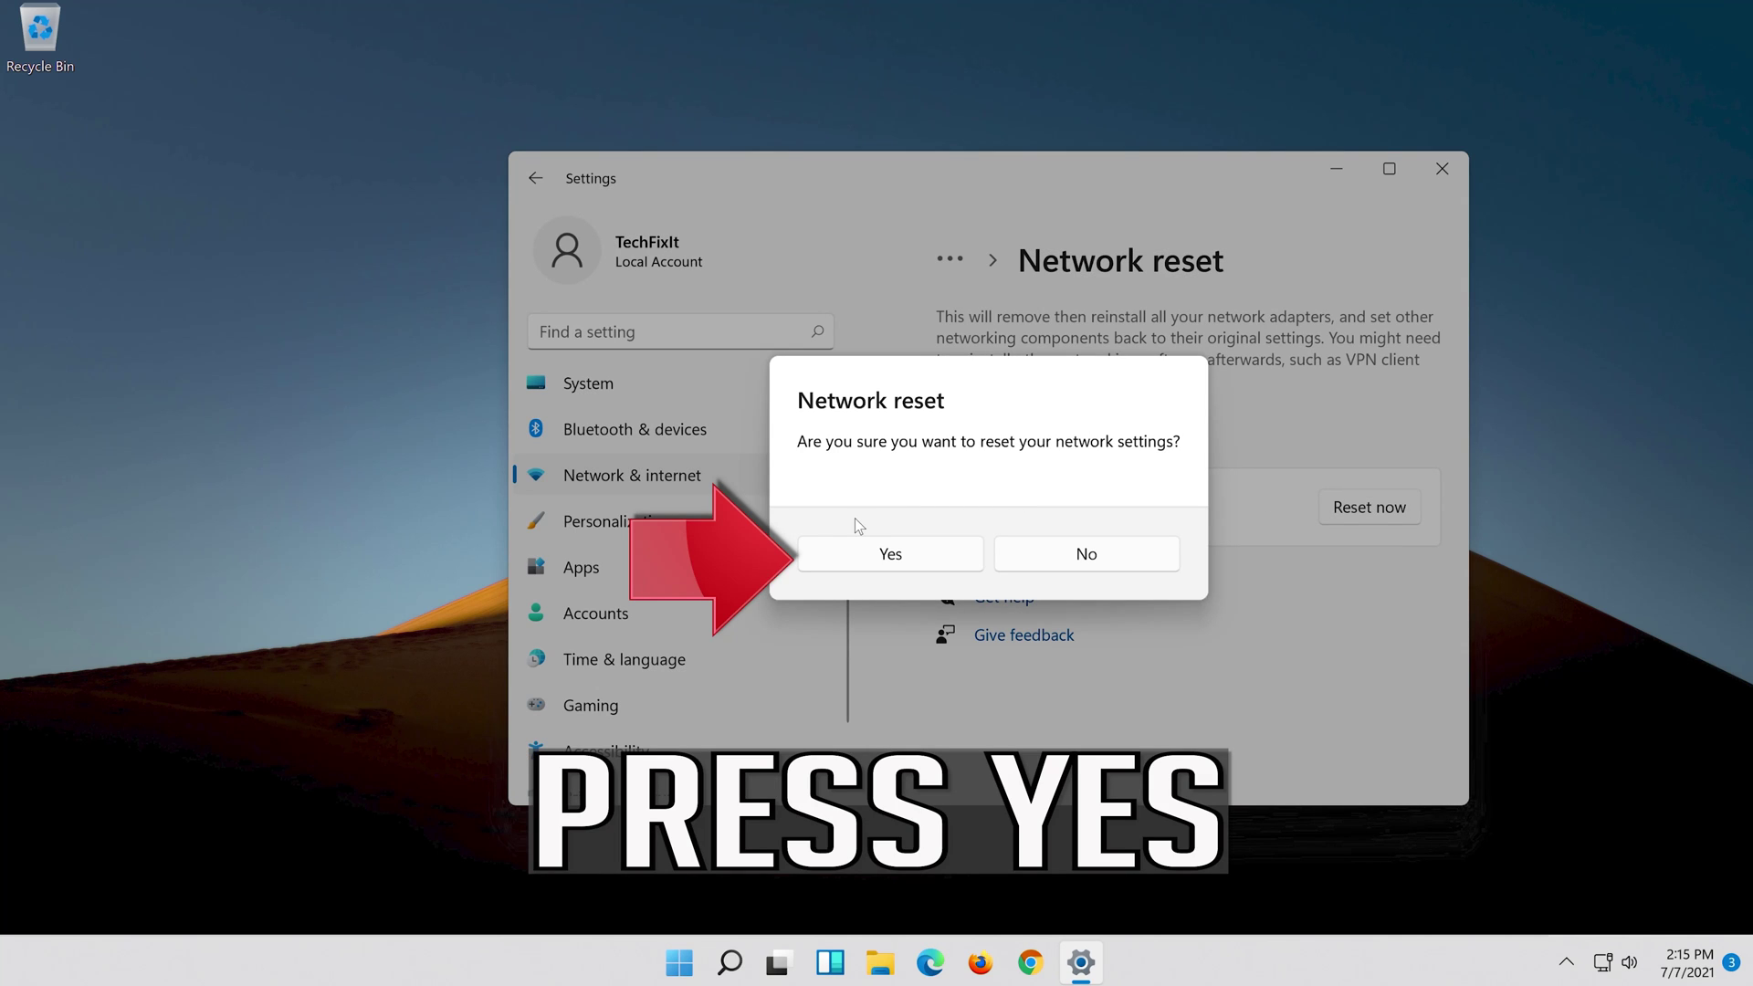
left_click(895, 554)
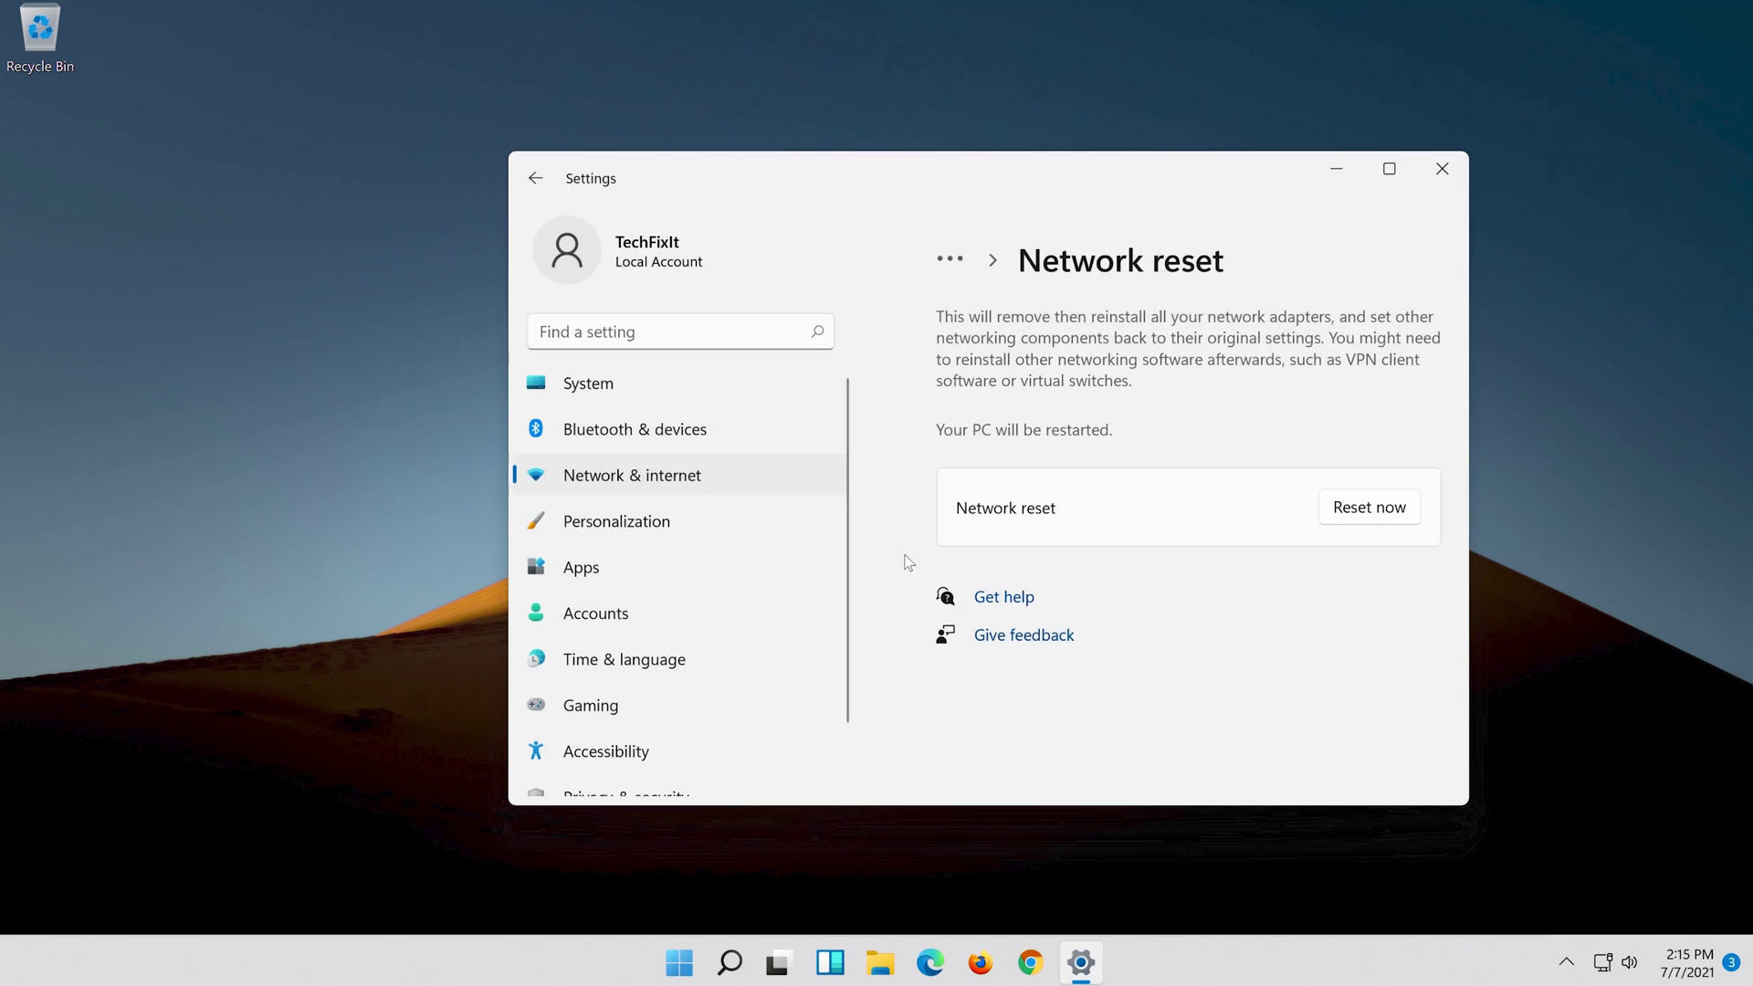